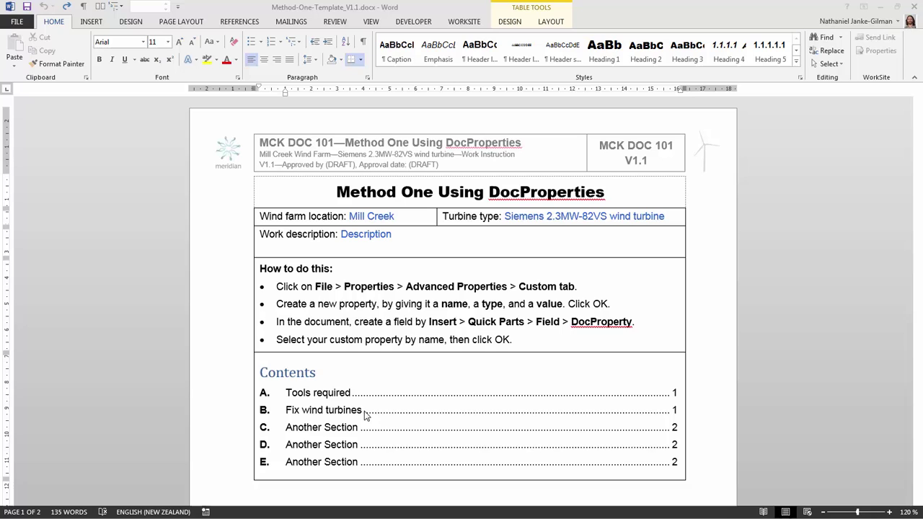
# Step: Change the version number to V1.2 in both places of the page header and return to the document body
pyautogui.doubleClick(278, 167)
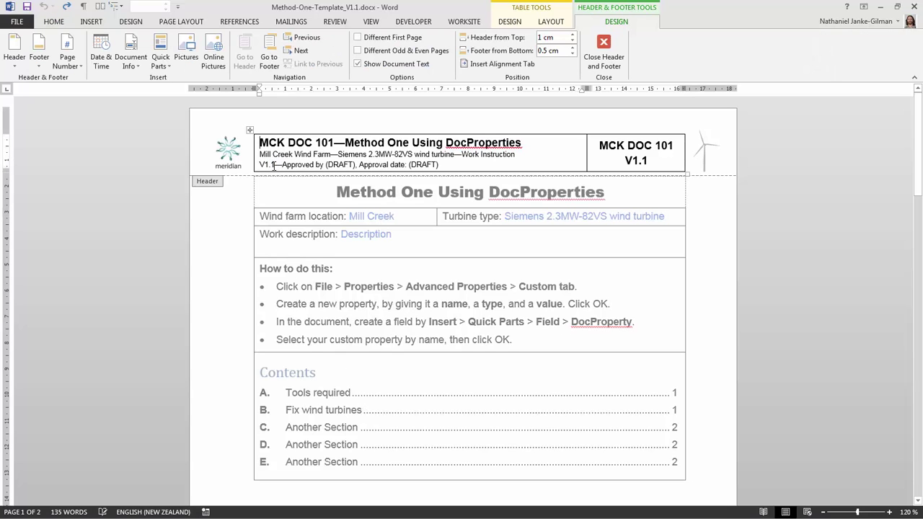
pyautogui.doubleClick(271, 165)
pyautogui.write('V1.2')
pyautogui.moveTo(648, 162); pyautogui.dragTo(640, 162)
pyautogui.write('2')
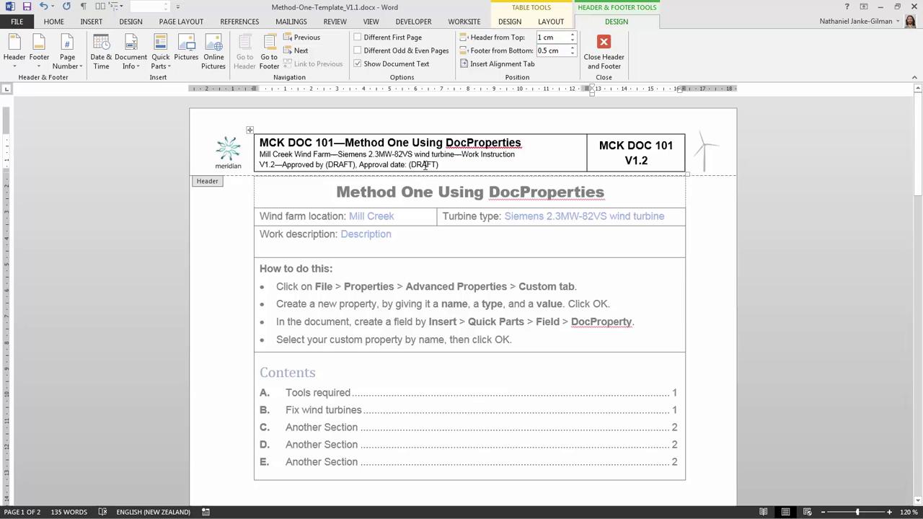
pyautogui.doubleClick(223, 340)
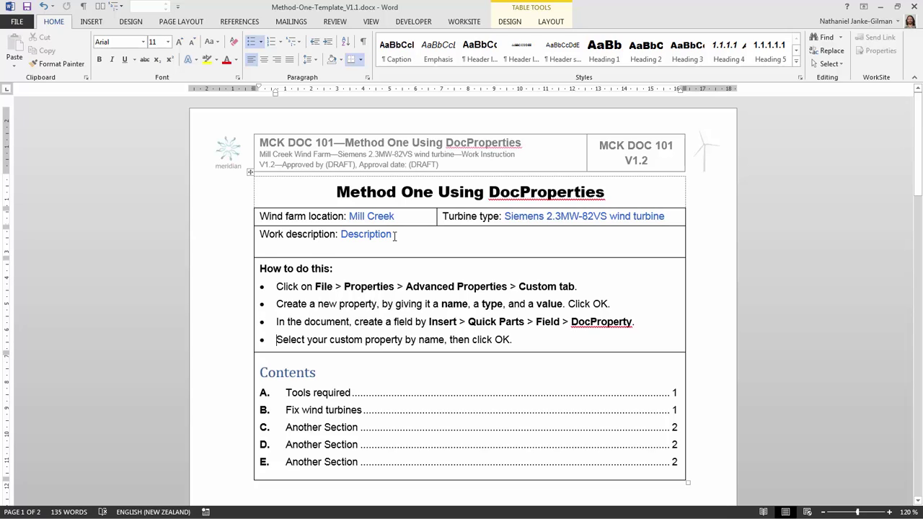
# Step: Set the advanced display options to show bookmarks and always shade fields, and turn on formatting marks in the document
pyautogui.click(395, 237)
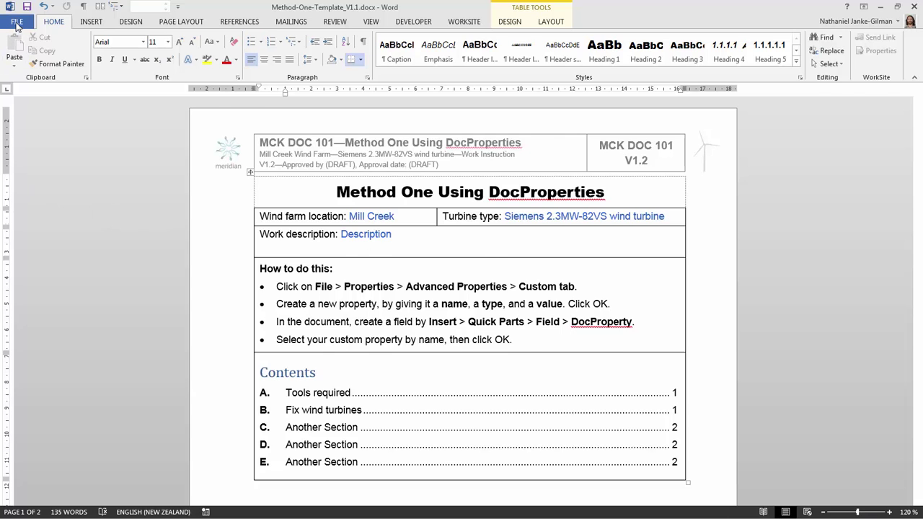
pyautogui.click(17, 23)
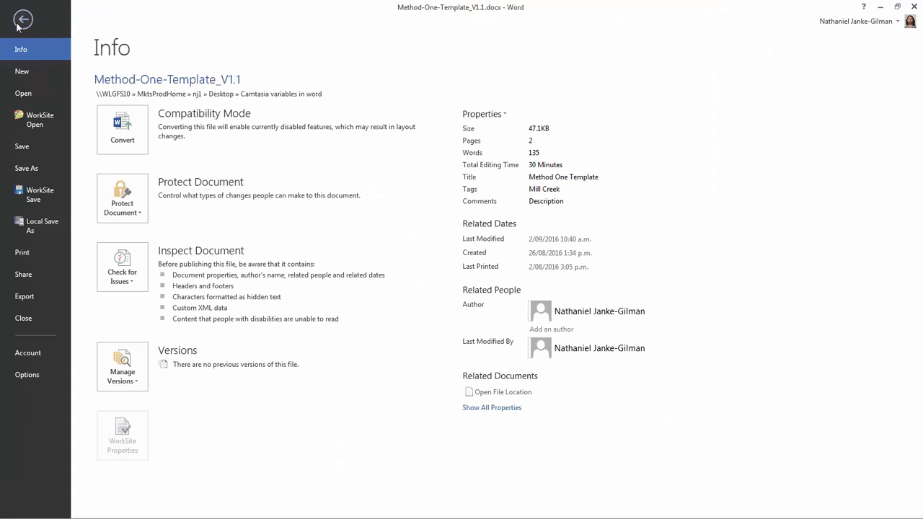
pyautogui.click(41, 373)
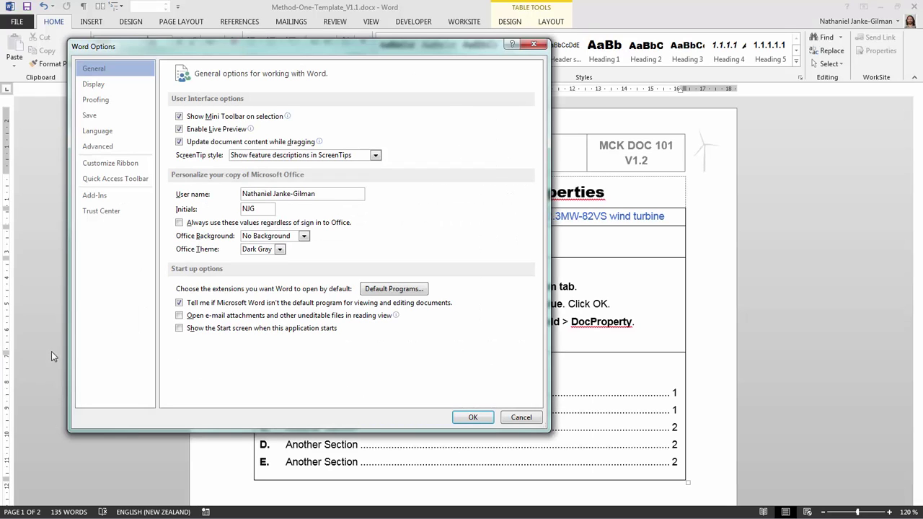
pyautogui.click(110, 145)
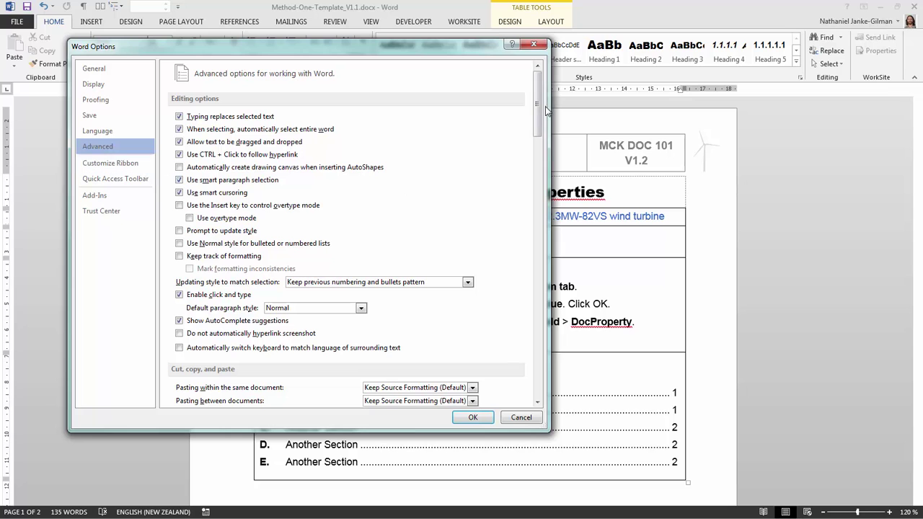
pyautogui.moveTo(542, 104); pyautogui.dragTo(543, 209)
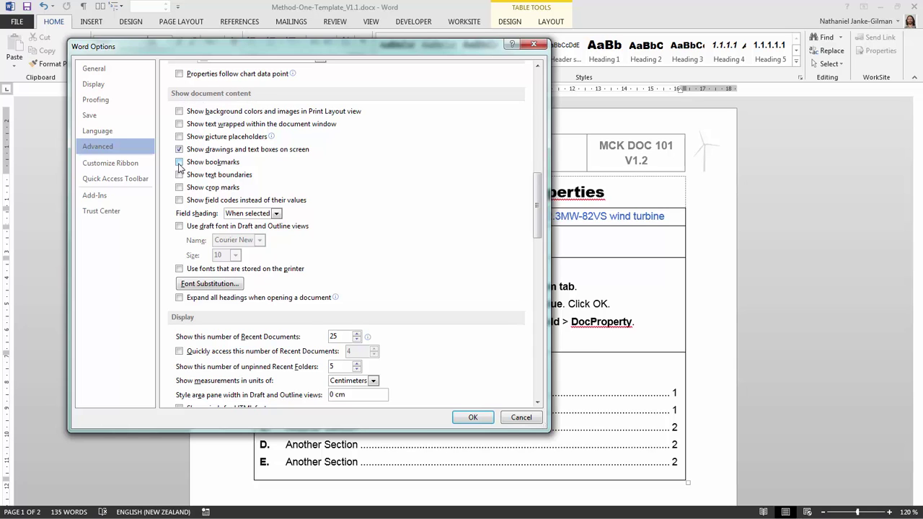
pyautogui.click(178, 162)
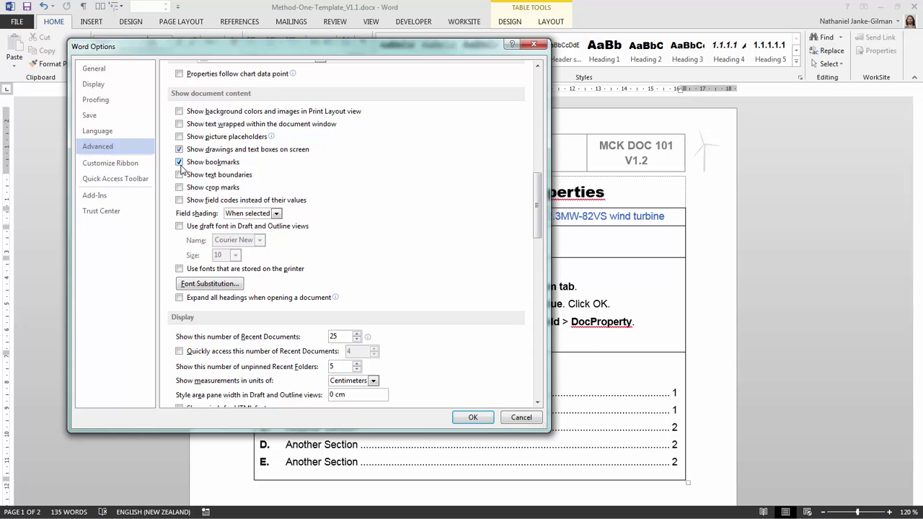
pyautogui.click(276, 214)
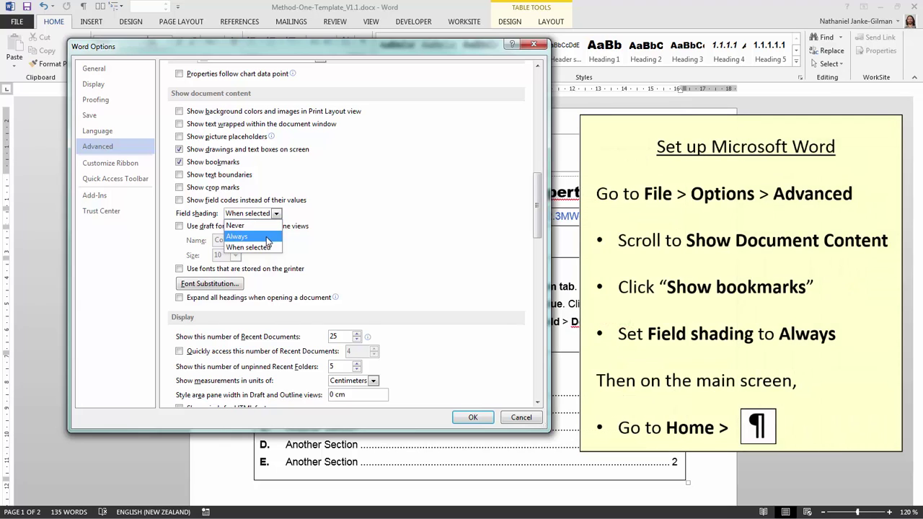
pyautogui.click(267, 238)
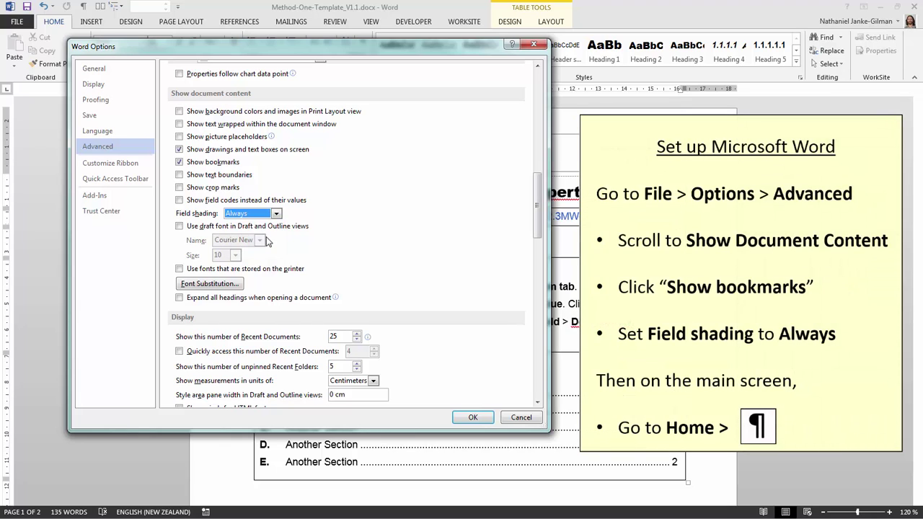
pyautogui.click(473, 418)
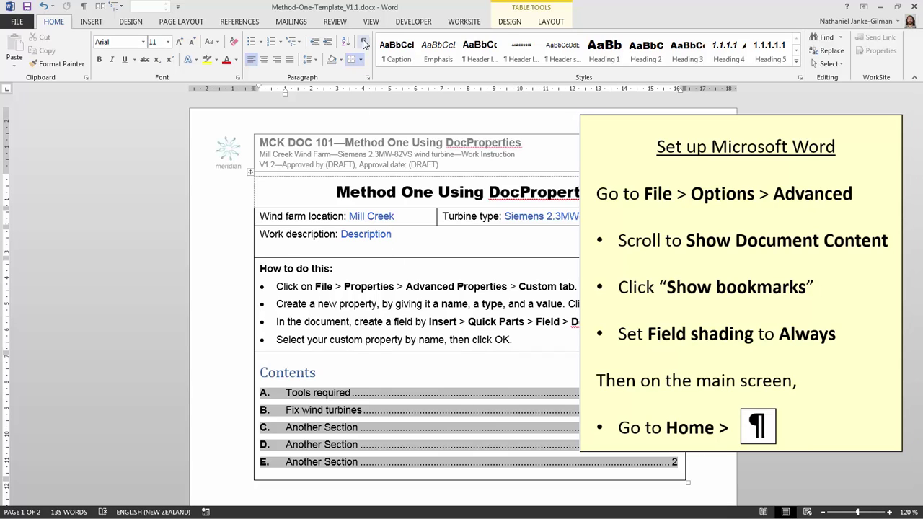
pyautogui.click(365, 45)
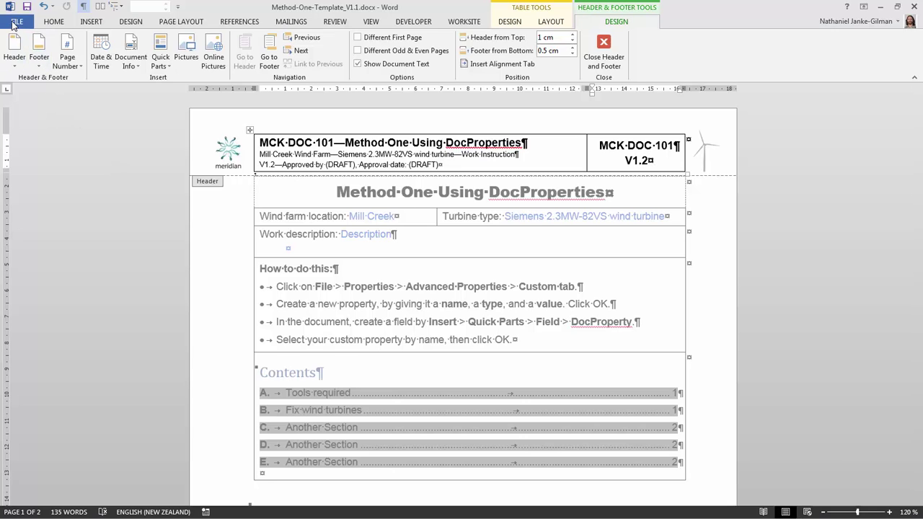
# Step: Add a custom document property named MyVersionField of type Text with the value V1.0
pyautogui.click(15, 24)
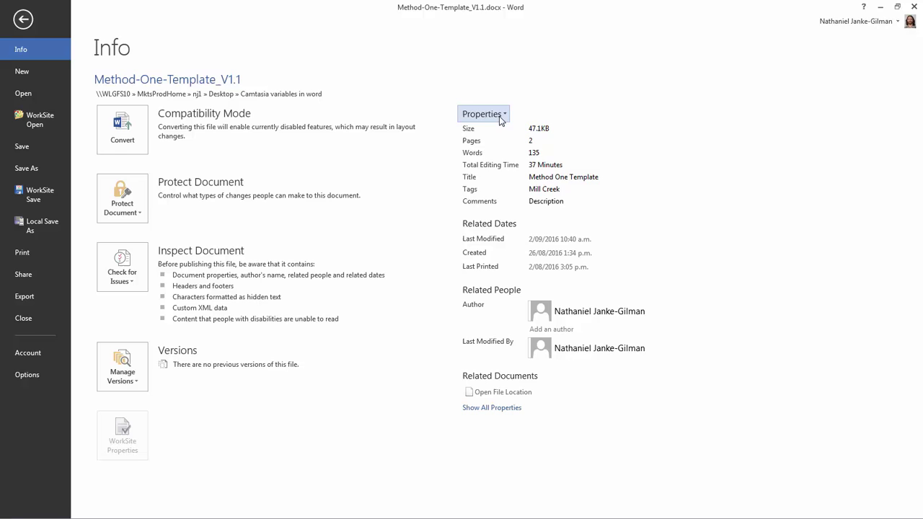
pyautogui.click(500, 115)
pyautogui.click(513, 165)
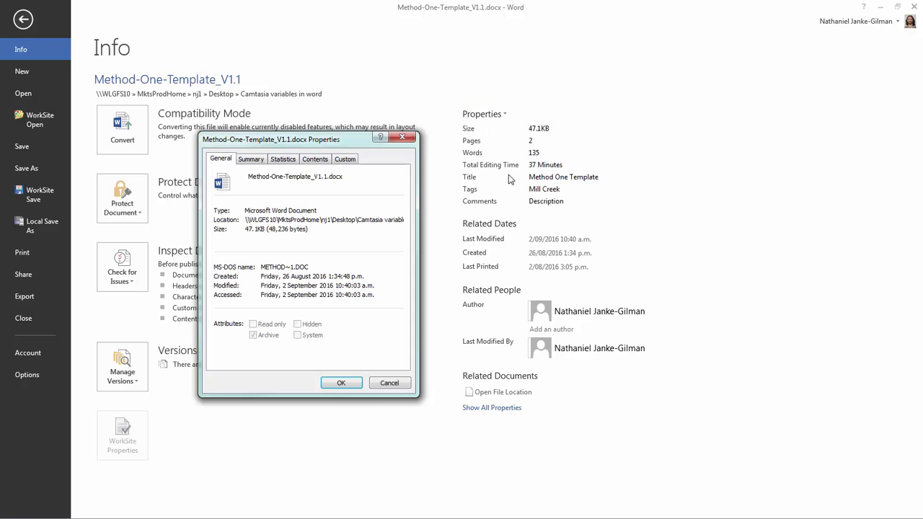
pyautogui.click(348, 161)
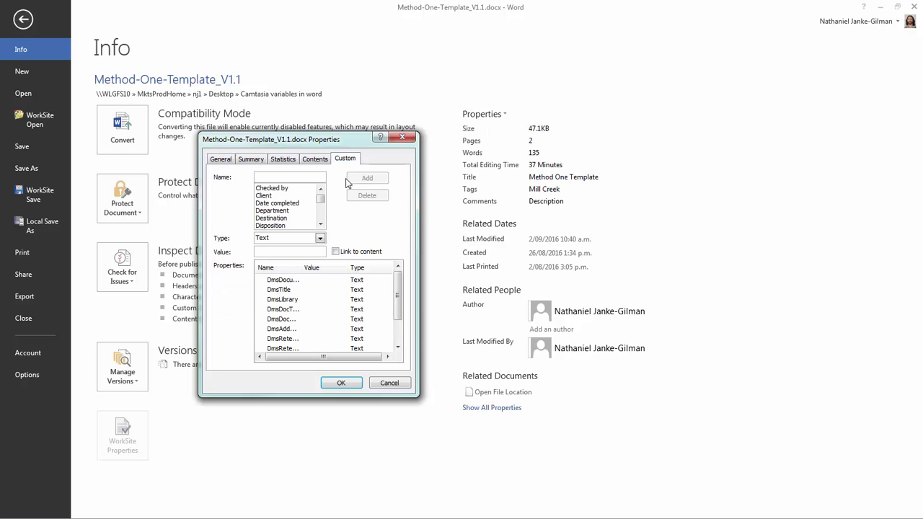
pyautogui.click(297, 176)
pyautogui.click(282, 238)
pyautogui.click(274, 249)
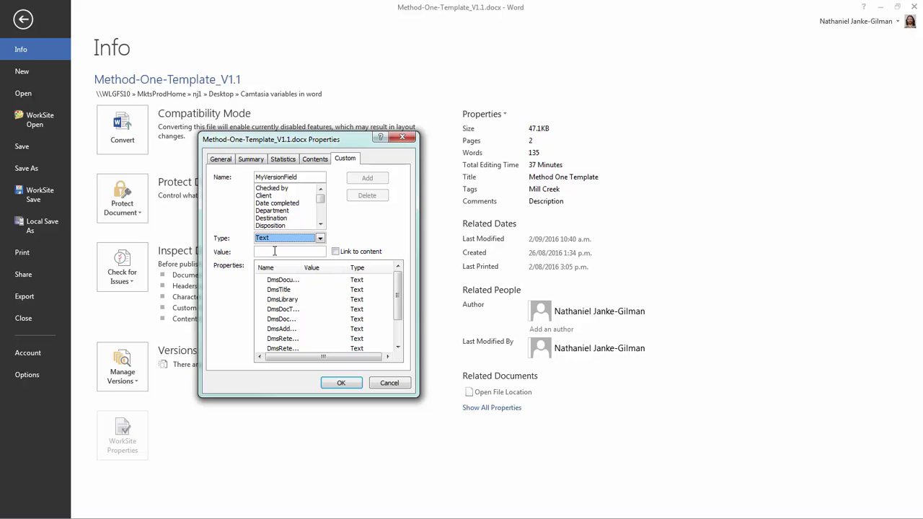
pyautogui.click(274, 251)
pyautogui.write('V1.0')
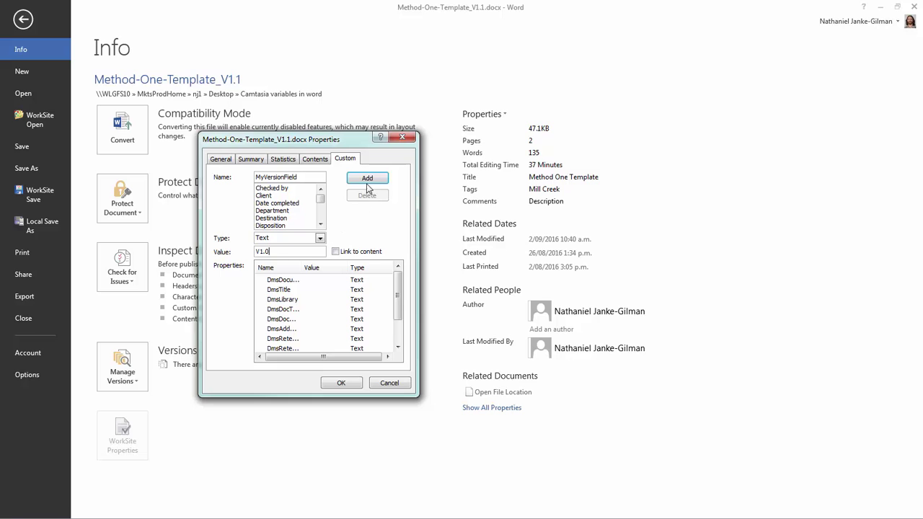
pyautogui.click(370, 180)
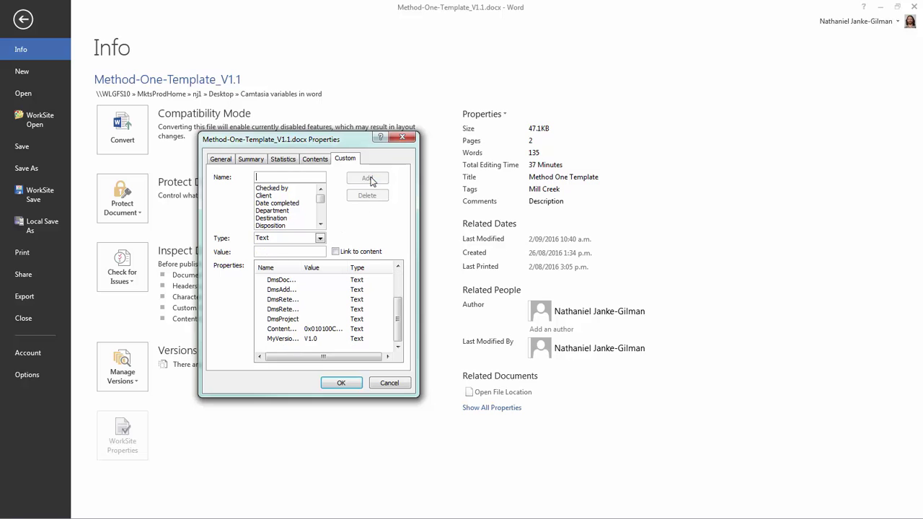
pyautogui.click(340, 383)
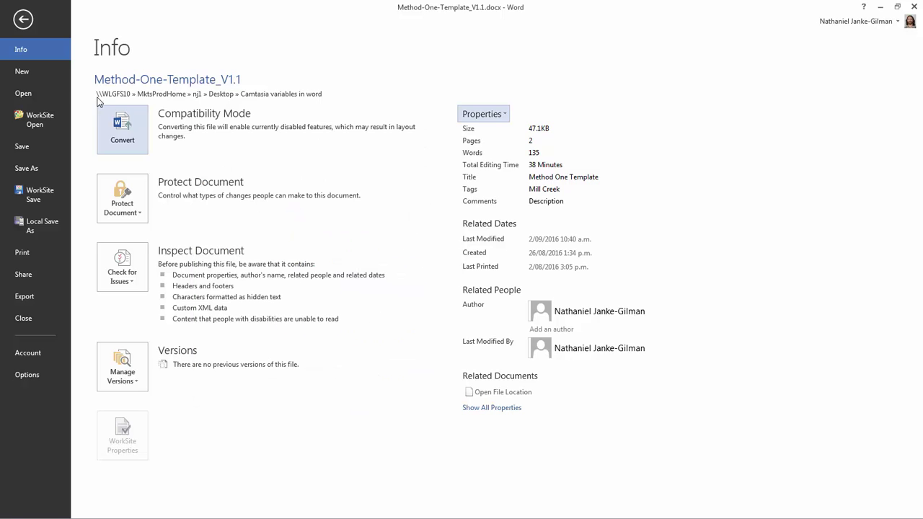
pyautogui.click(23, 19)
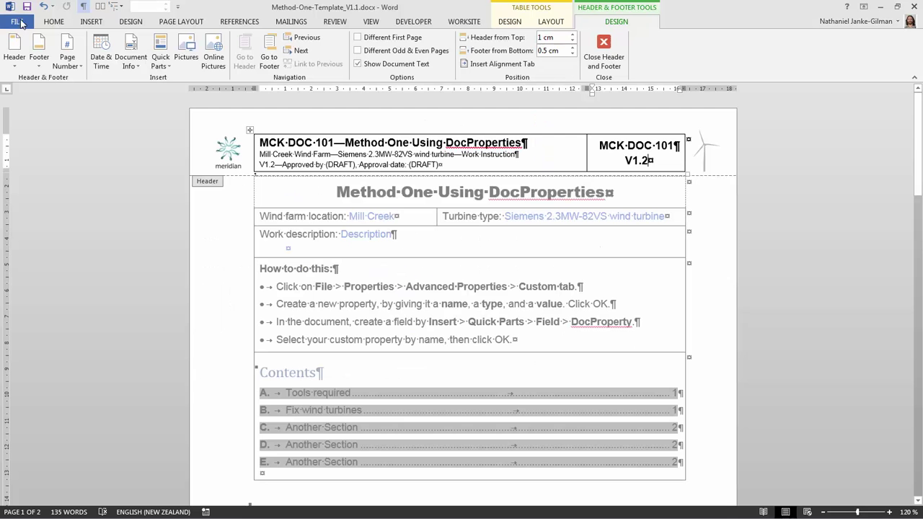
# Step: Replace the version number before "Approved by" in the header with a DocProperty field for MyVersionField
pyautogui.click(269, 166)
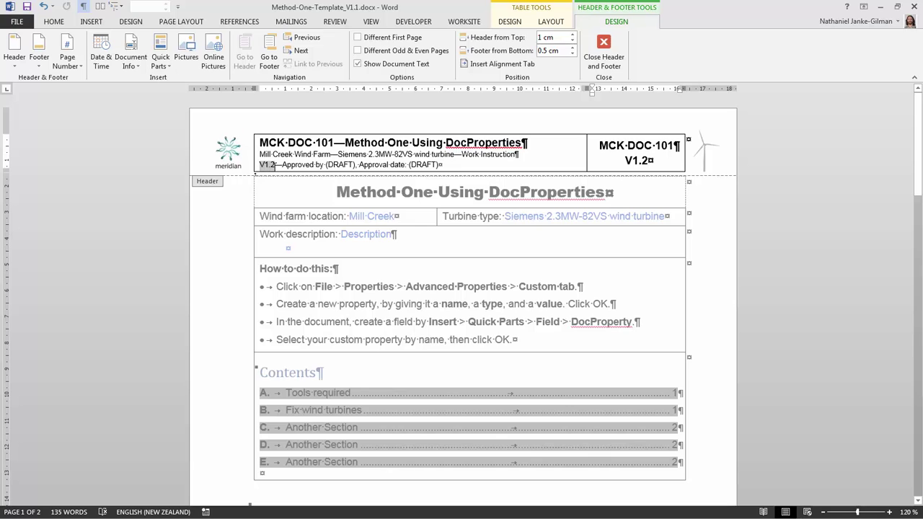
pyautogui.click(91, 22)
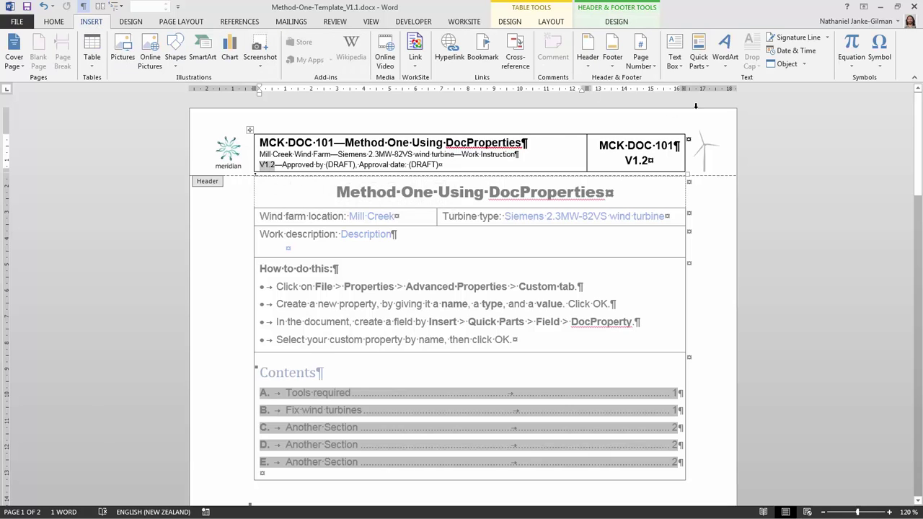
pyautogui.click(705, 58)
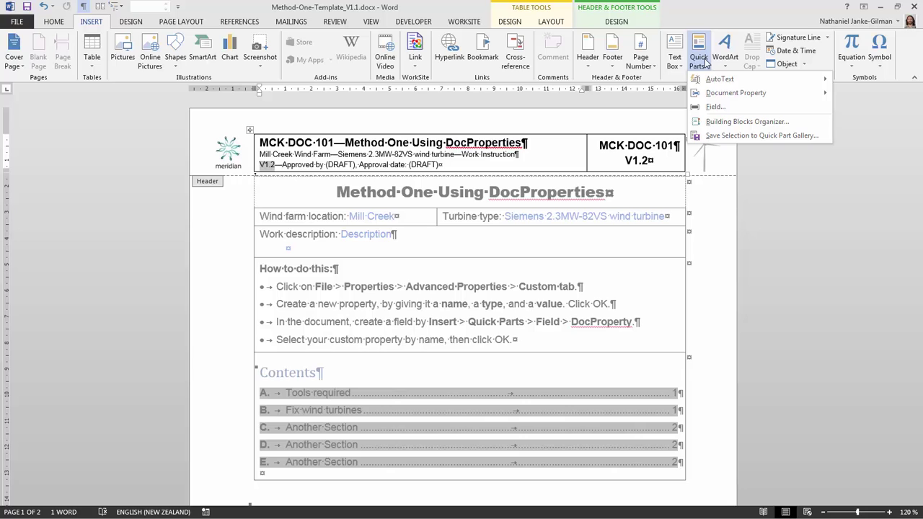
pyautogui.click(714, 107)
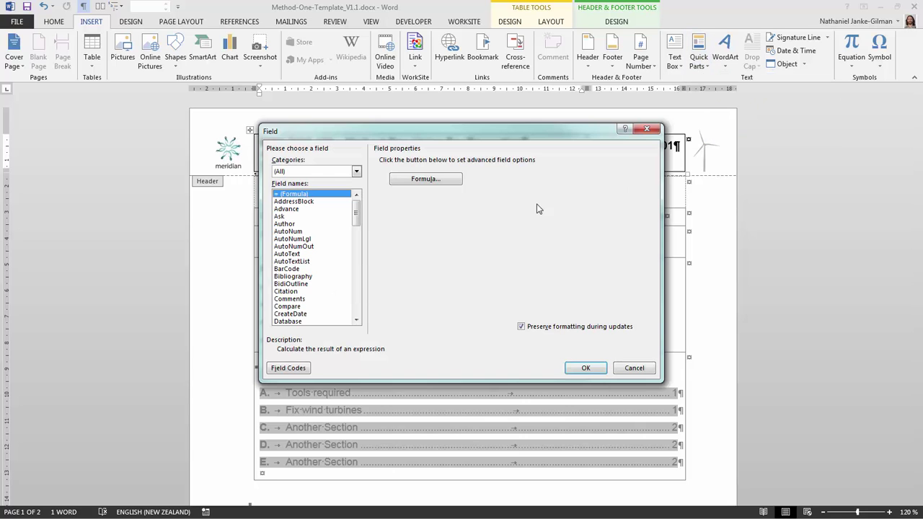
pyautogui.moveTo(356, 215); pyautogui.dragTo(350, 238)
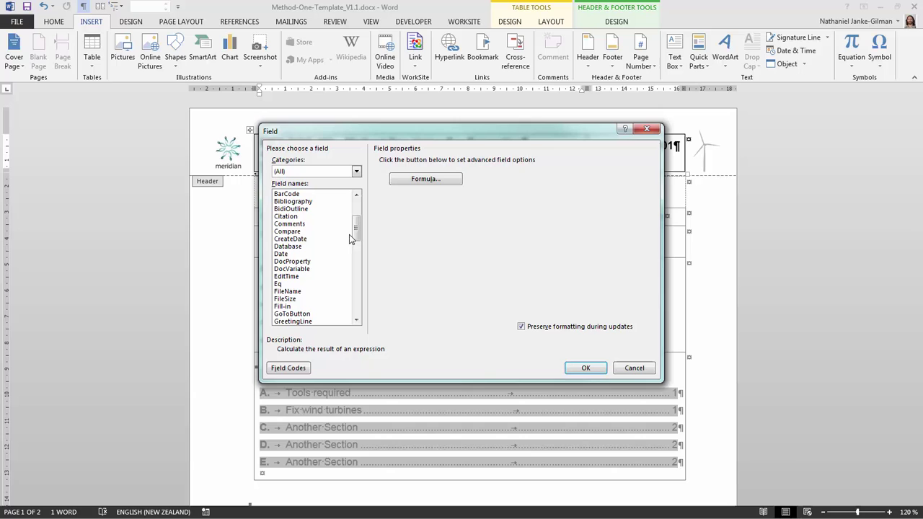
pyautogui.click(322, 261)
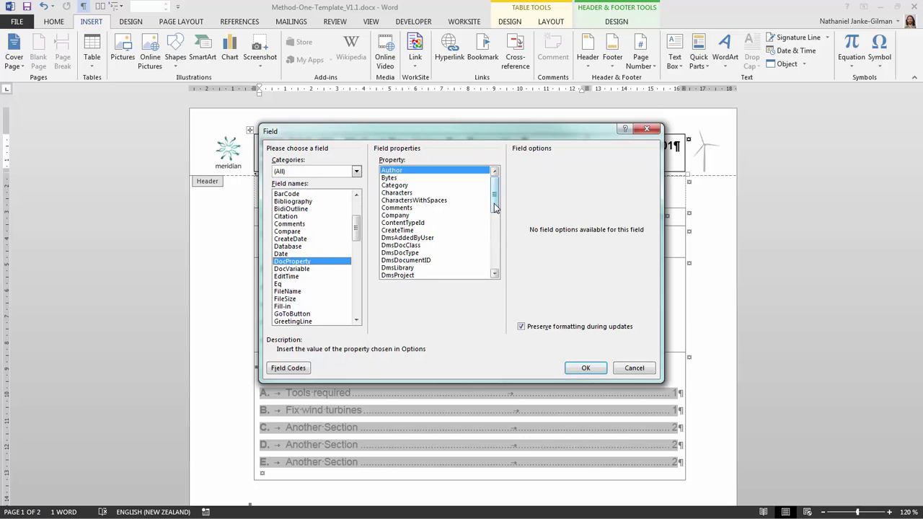
pyautogui.moveTo(495, 207); pyautogui.dragTo(495, 270)
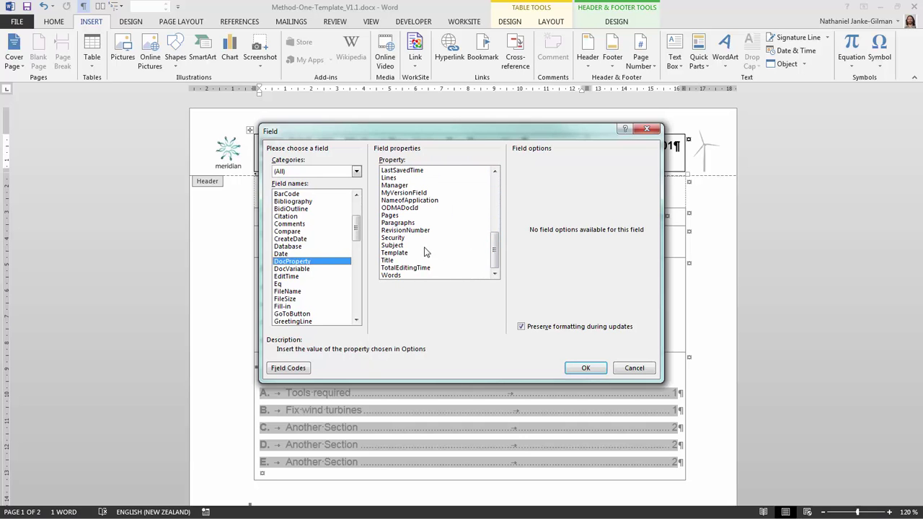
pyautogui.click(434, 193)
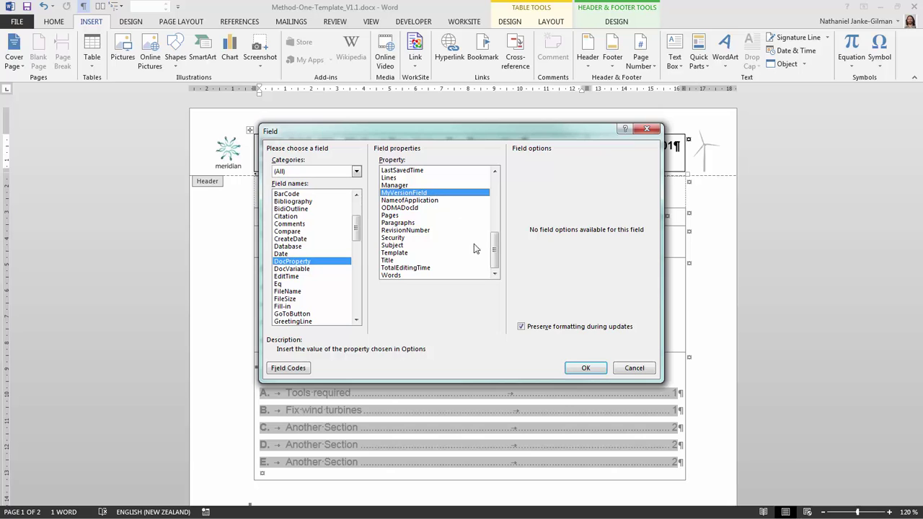
pyautogui.click(586, 367)
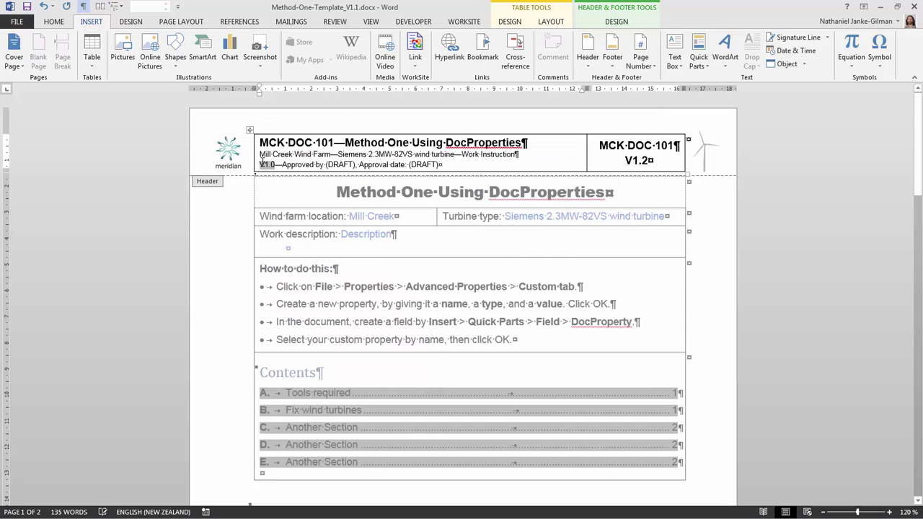
# Step: Copy the version field over the version number below MCK DOC 101 in the header's other cell
pyautogui.moveTo(261, 163); pyautogui.dragTo(276, 166)
pyautogui.hotkey('ctrl', 'c')
pyautogui.moveTo(626, 160); pyautogui.dragTo(651, 161)
pyautogui.hotkey('ctrl', 'v')
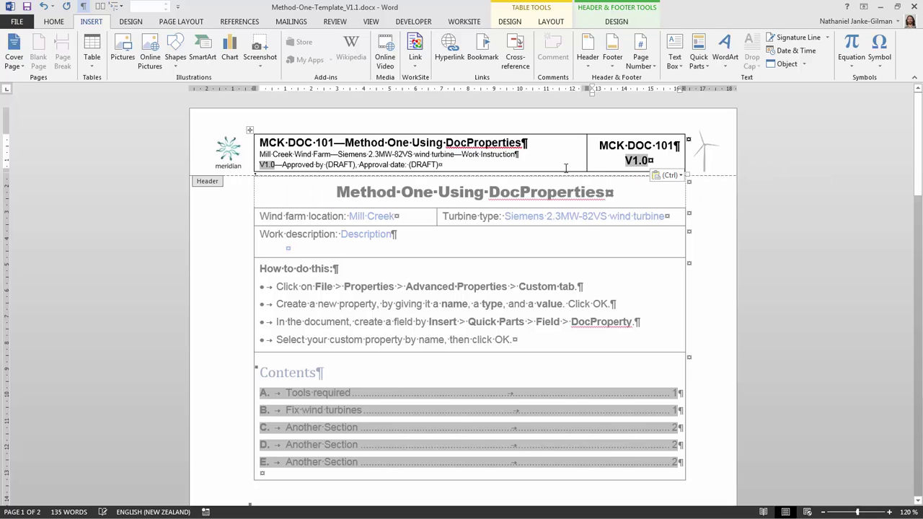
pyautogui.click(522, 165)
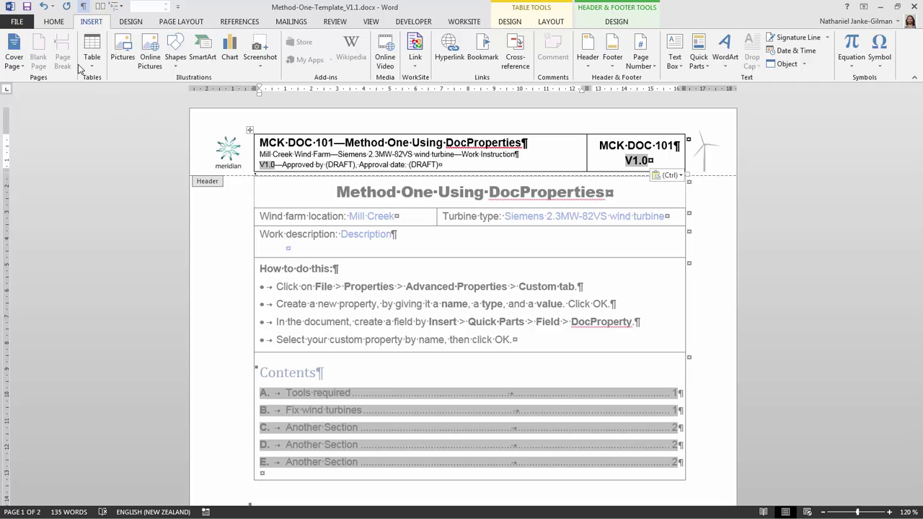
# Step: Change the value of the custom document property MyVersionField to V1.1 and return to the document
pyautogui.click(17, 23)
pyautogui.click(488, 116)
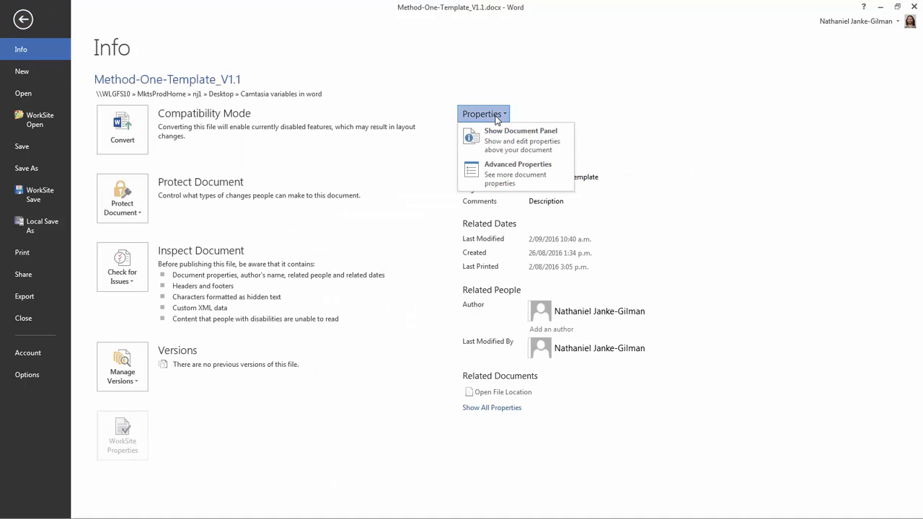
pyautogui.click(502, 174)
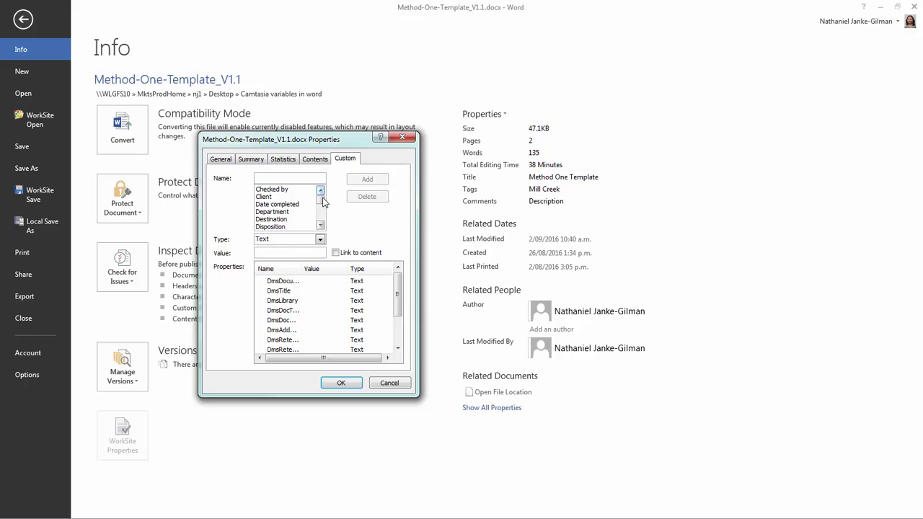
pyautogui.moveTo(398, 296); pyautogui.dragTo(400, 320)
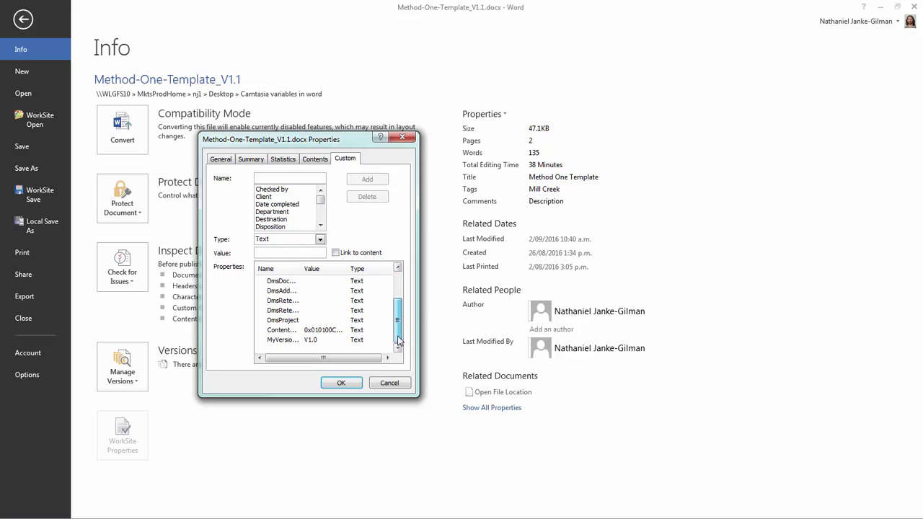
pyautogui.click(285, 342)
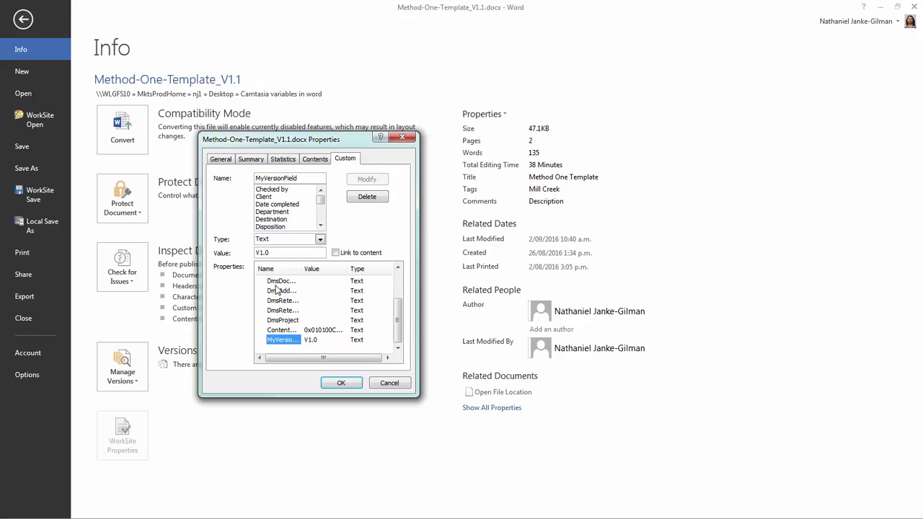
pyautogui.click(276, 253)
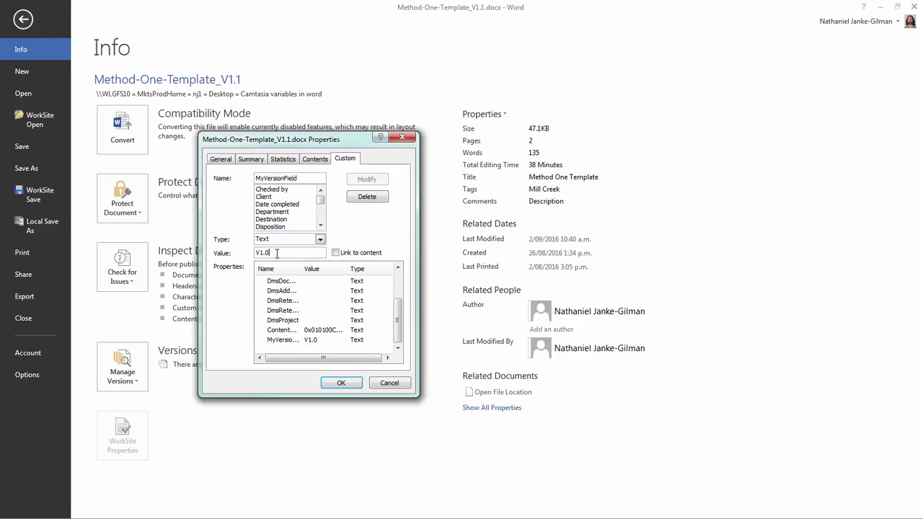
pyautogui.press('BackSpace')
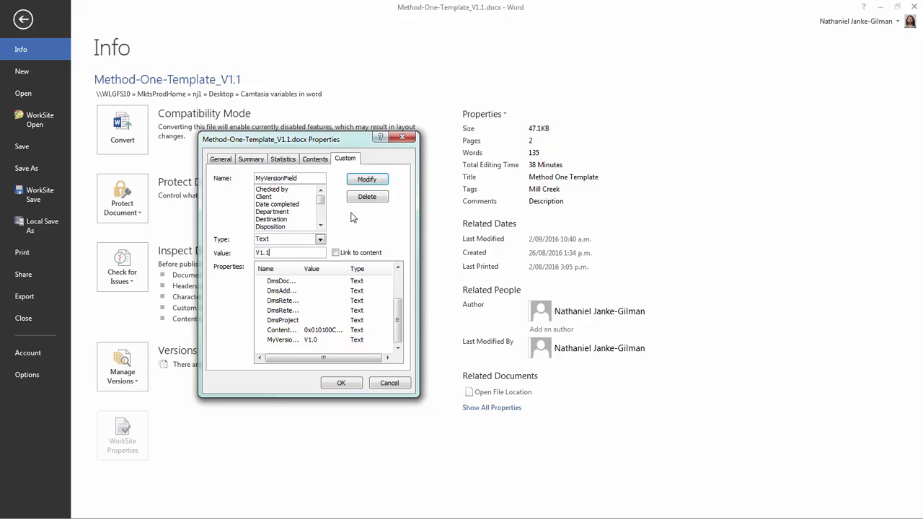
pyautogui.click(369, 180)
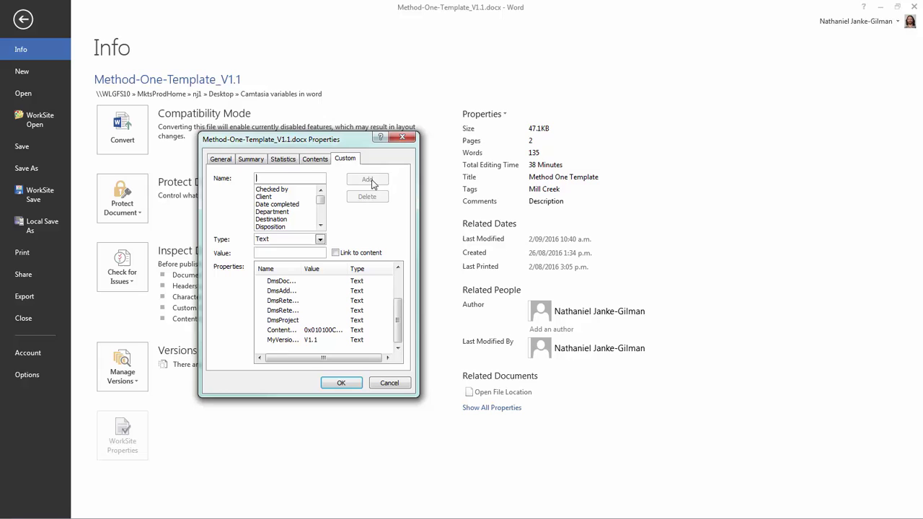
pyautogui.click(343, 384)
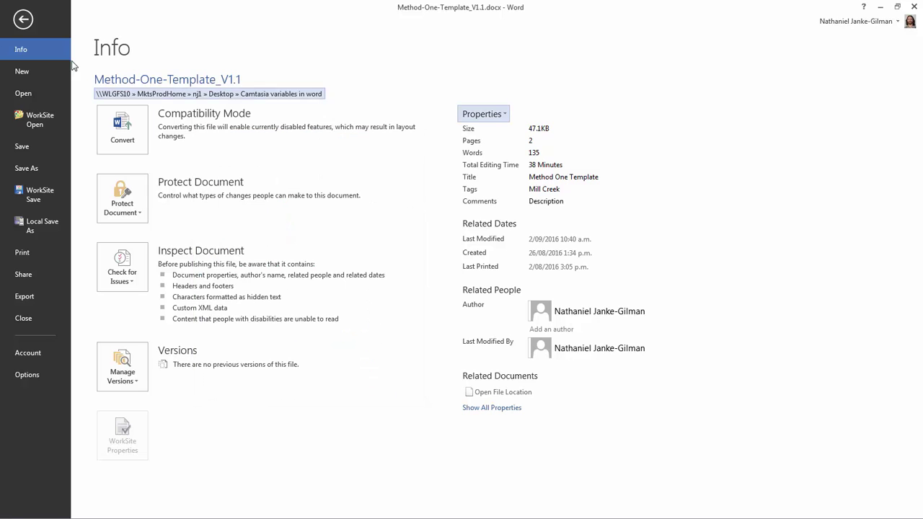
pyautogui.click(24, 19)
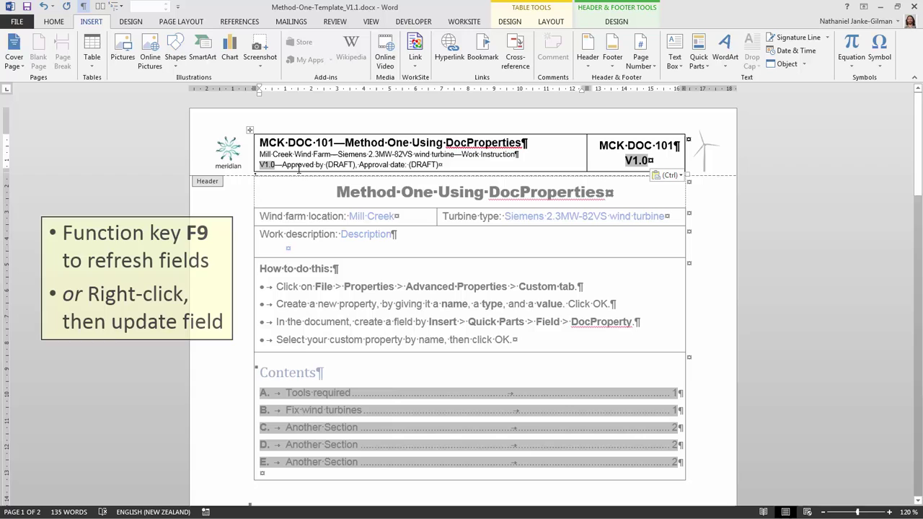
# Step: Select the whole header and update its version fields
pyautogui.hotkey('ctrl', 'a')
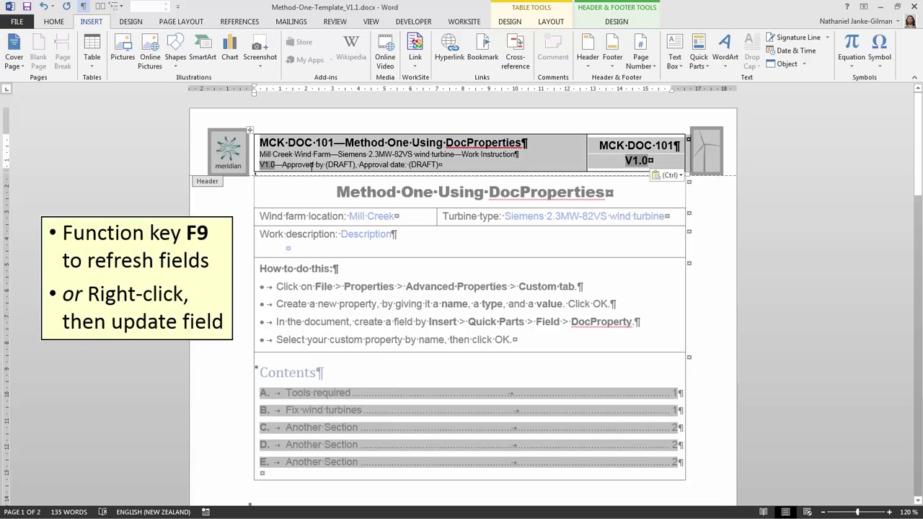
pyautogui.press('F9')
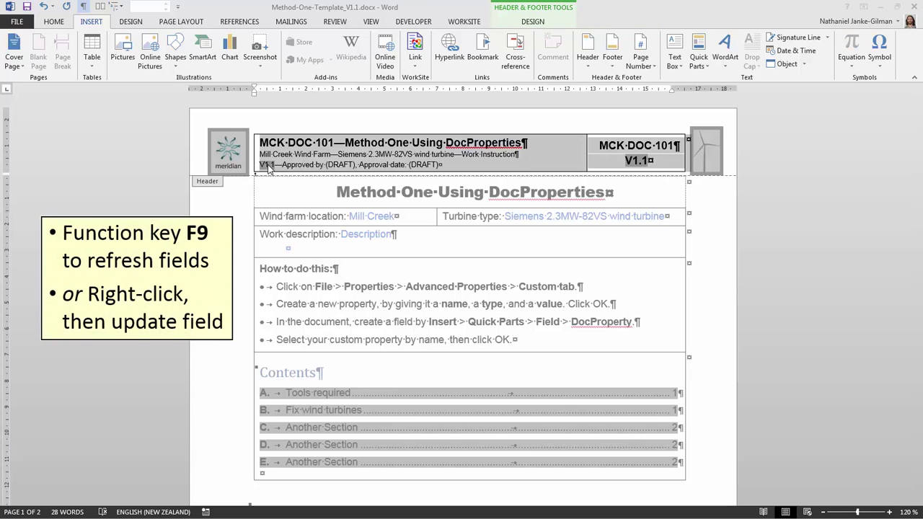
pyautogui.rightClick(269, 167)
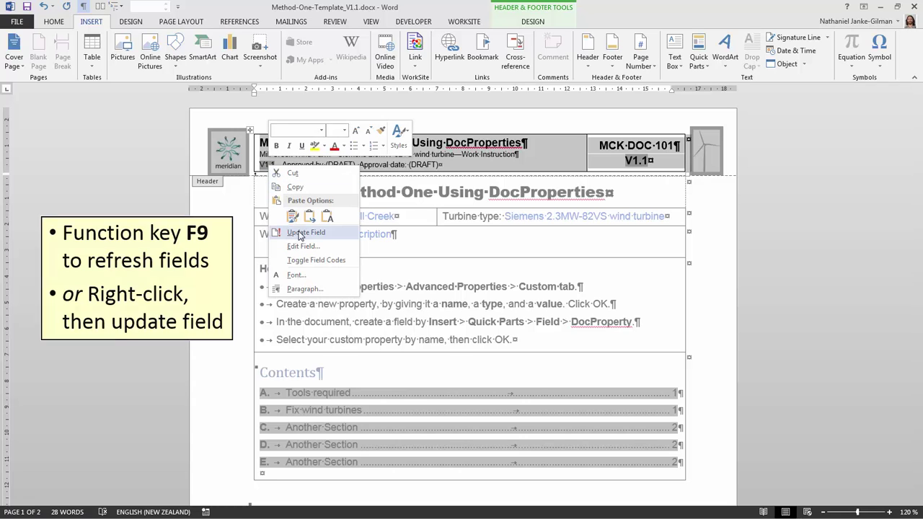
pyautogui.click(303, 232)
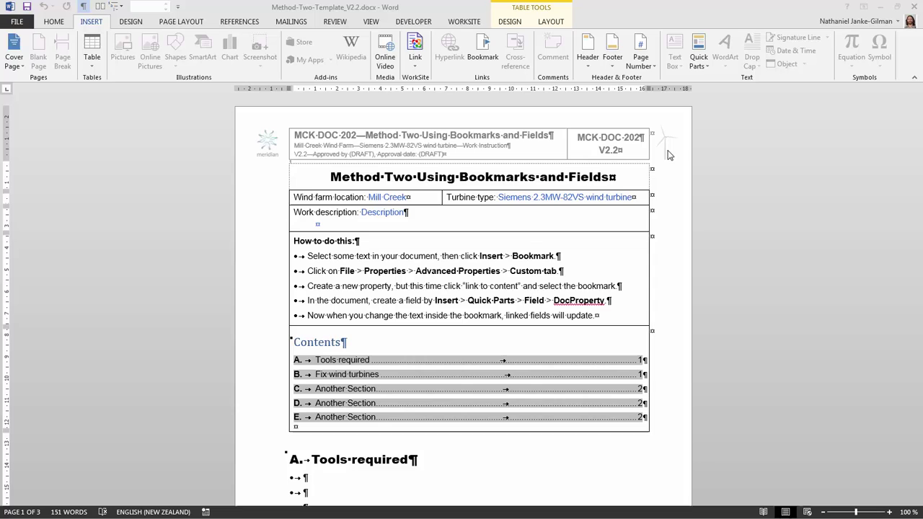
# Step: Bookmark the version number below MCK DOC 202 in the header of Method-Two-Template_V2.2 as MyVersionBookmark
pyautogui.doubleClick(658, 148)
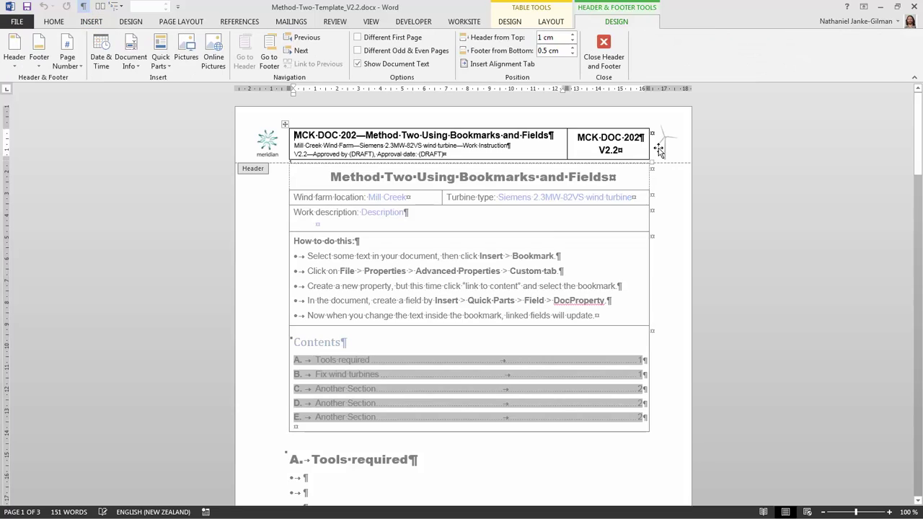
pyautogui.click(618, 149)
pyautogui.moveTo(599, 150); pyautogui.dragTo(620, 149)
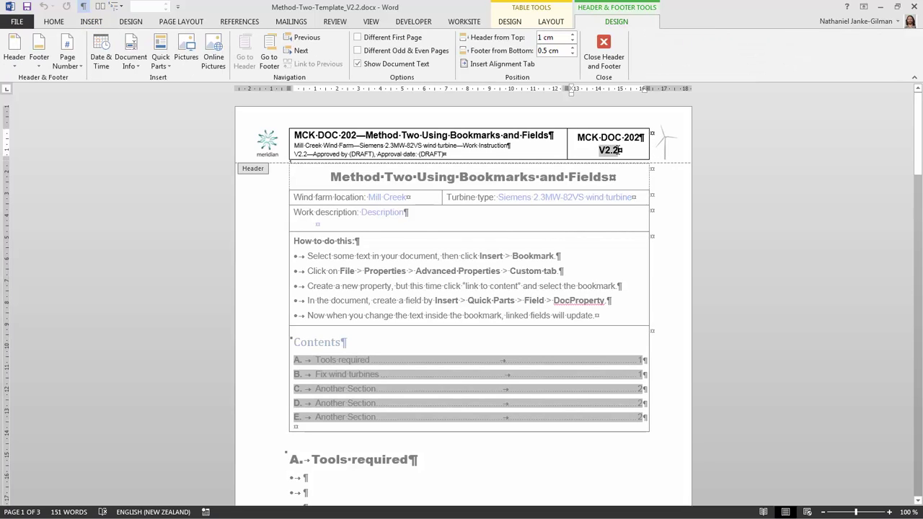
pyautogui.click(91, 21)
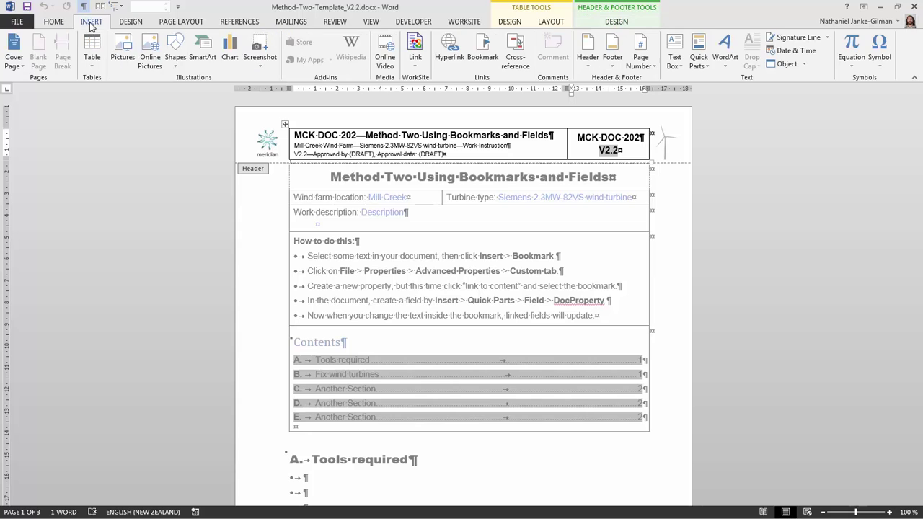
pyautogui.click(483, 62)
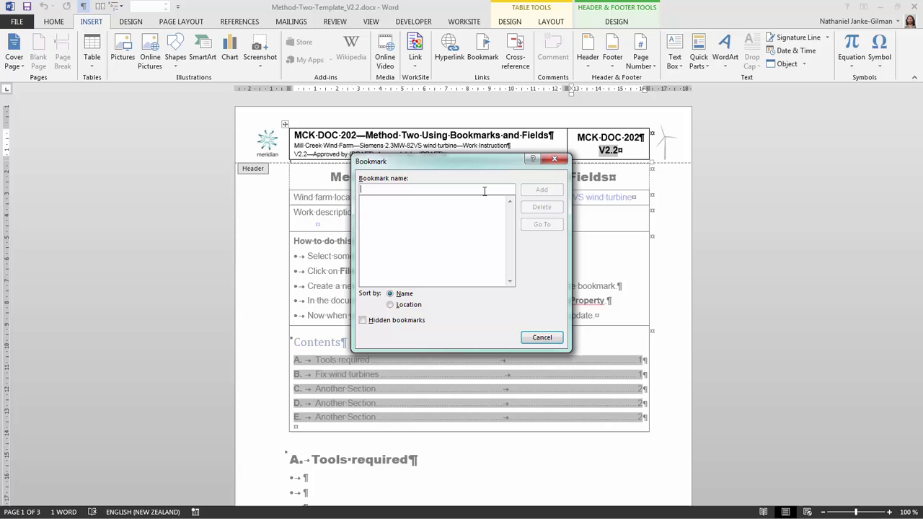
pyautogui.write('MyVer')
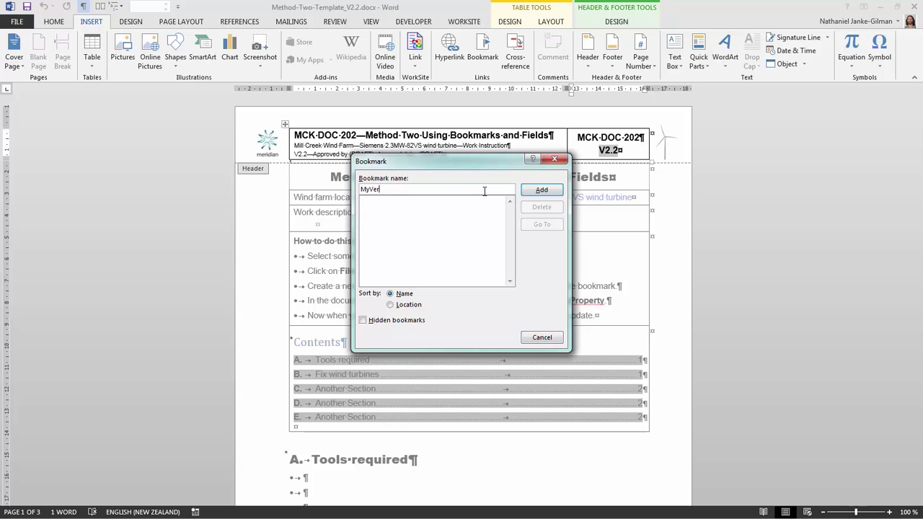
pyautogui.write('sionBookmark')
pyautogui.click(538, 190)
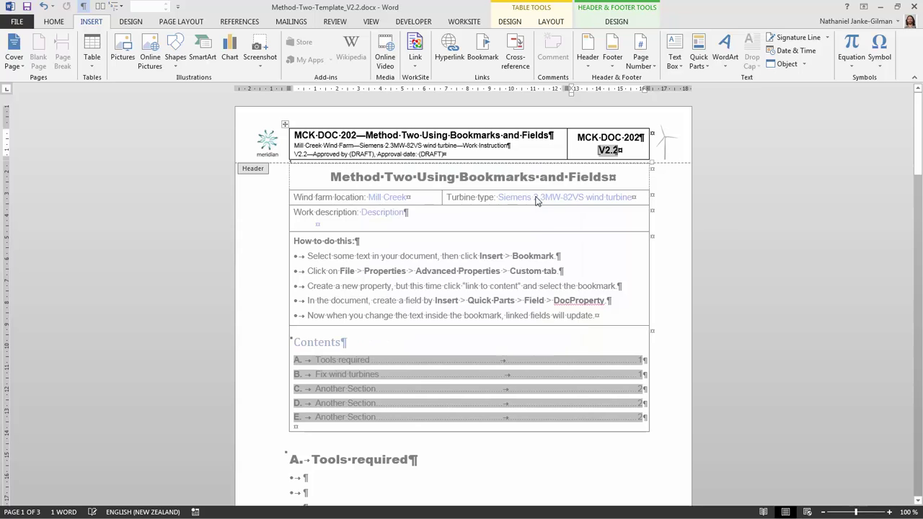
pyautogui.click(624, 153)
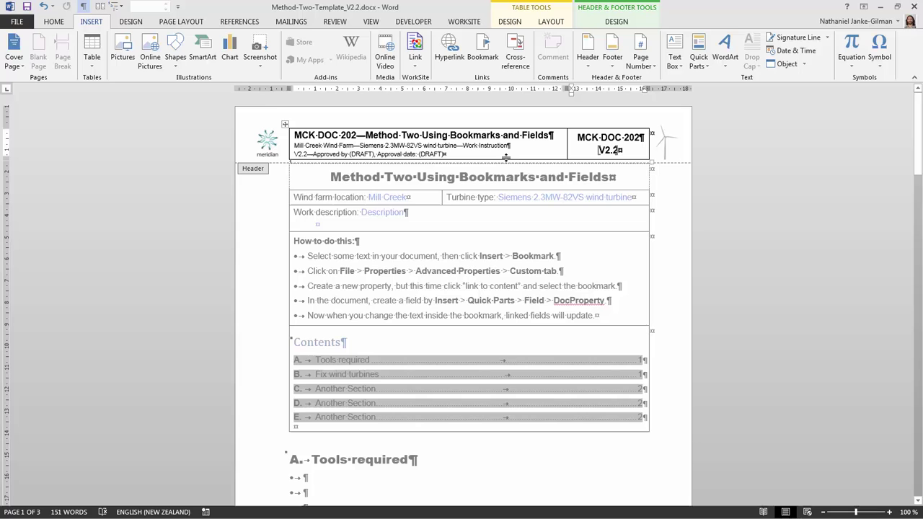
# Step: Add a custom document property named MyVersionField, linked to the content of MyVersionBookmark, and return to the document
pyautogui.click(17, 21)
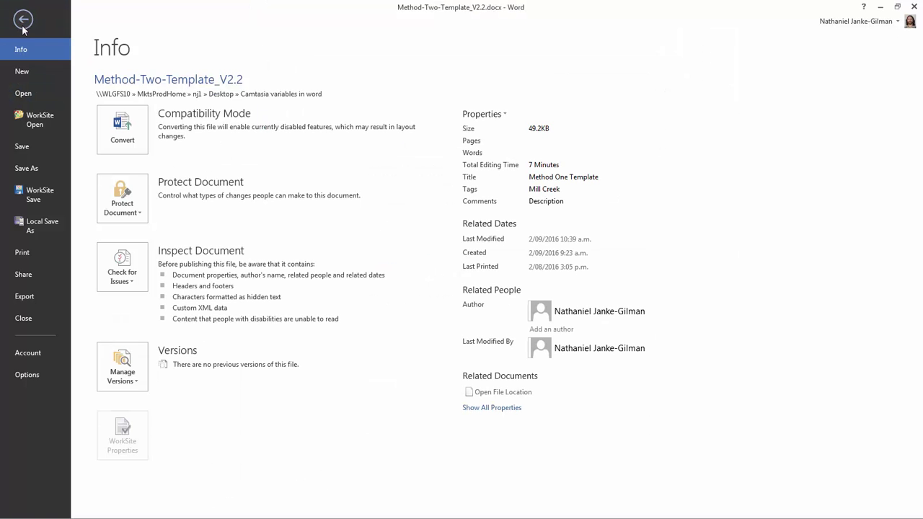
pyautogui.click(495, 115)
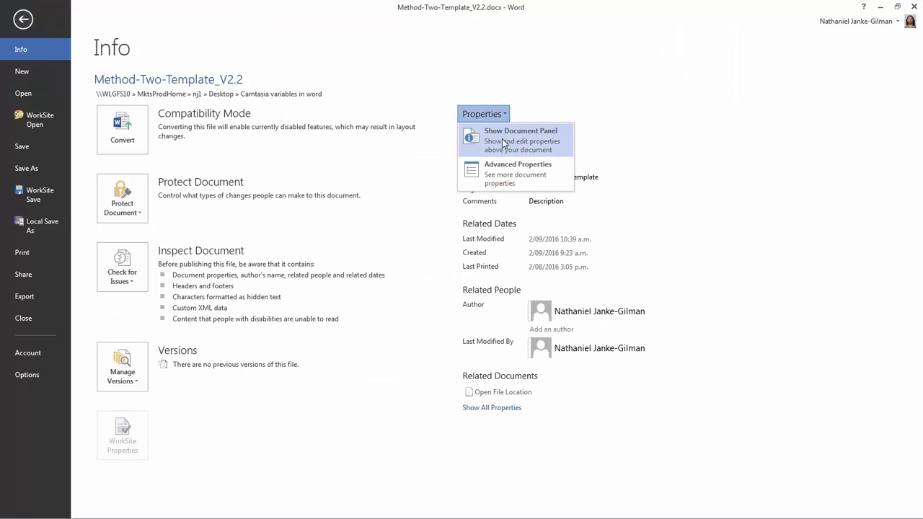
pyautogui.click(506, 165)
pyautogui.click(509, 160)
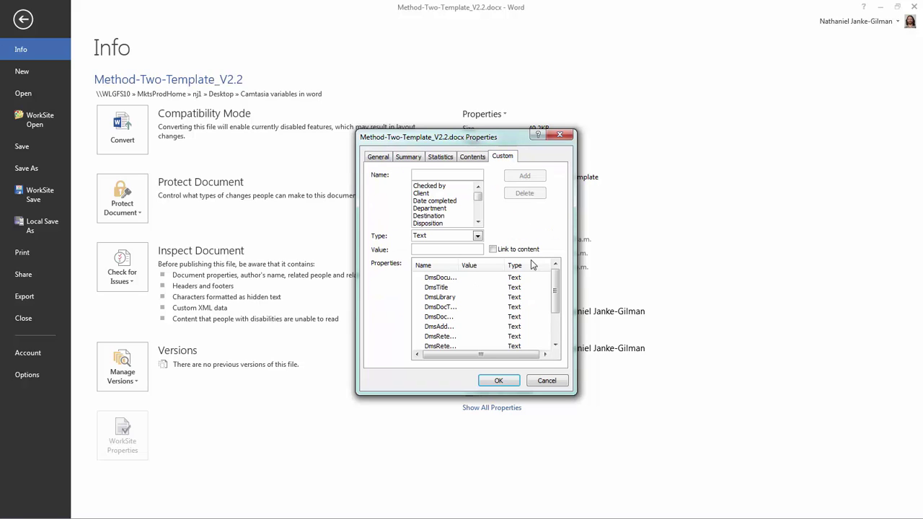
pyautogui.click(463, 176)
pyautogui.write('MyVersionField')
pyautogui.click(453, 236)
pyautogui.click(453, 240)
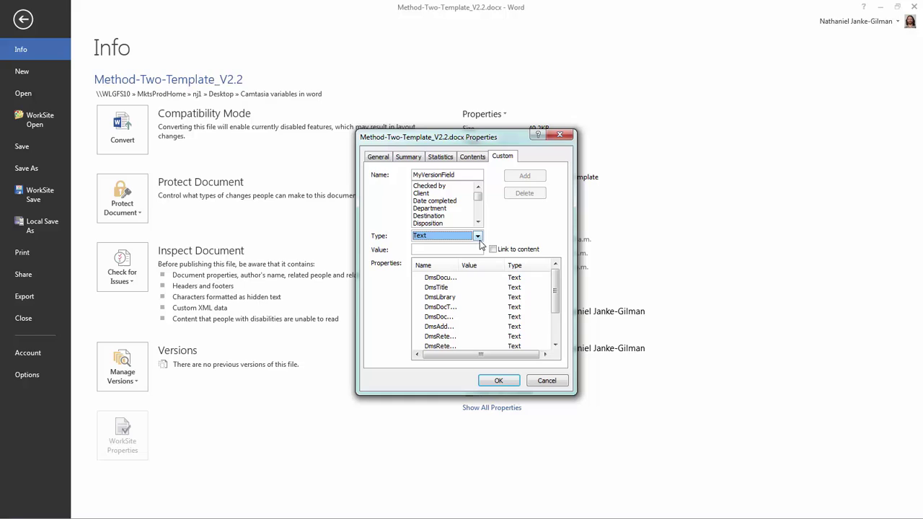
pyautogui.click(493, 249)
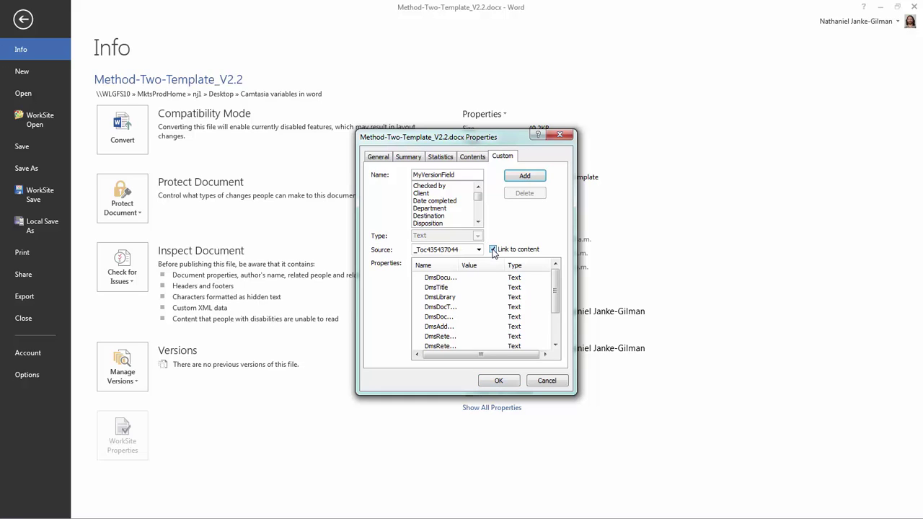
pyautogui.click(478, 250)
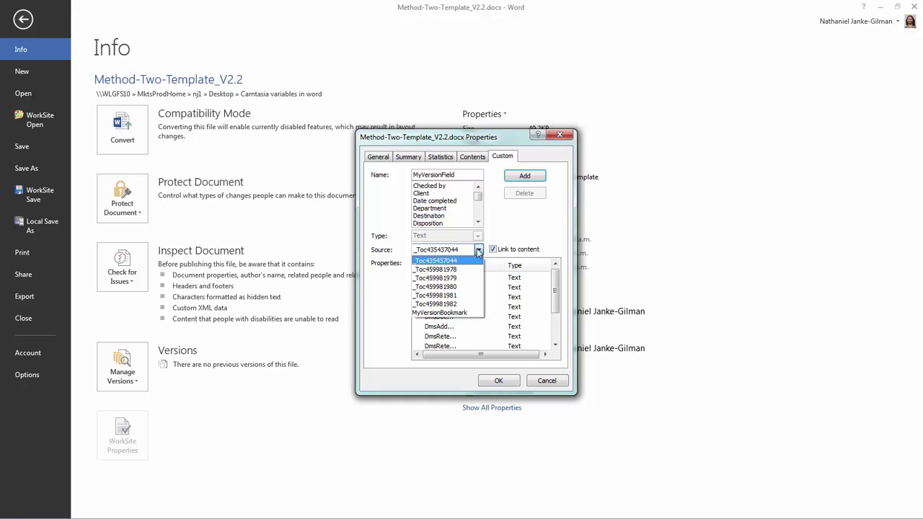
pyautogui.click(461, 313)
pyautogui.click(499, 380)
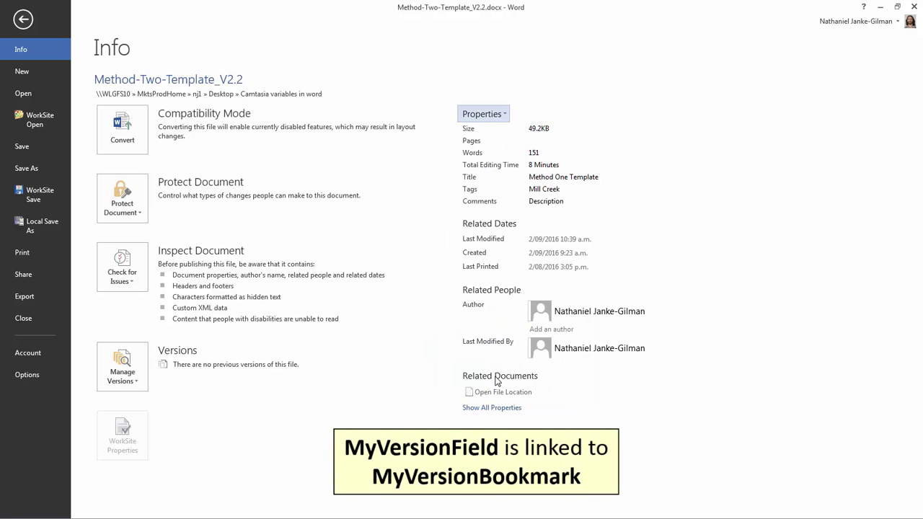
pyautogui.click(23, 19)
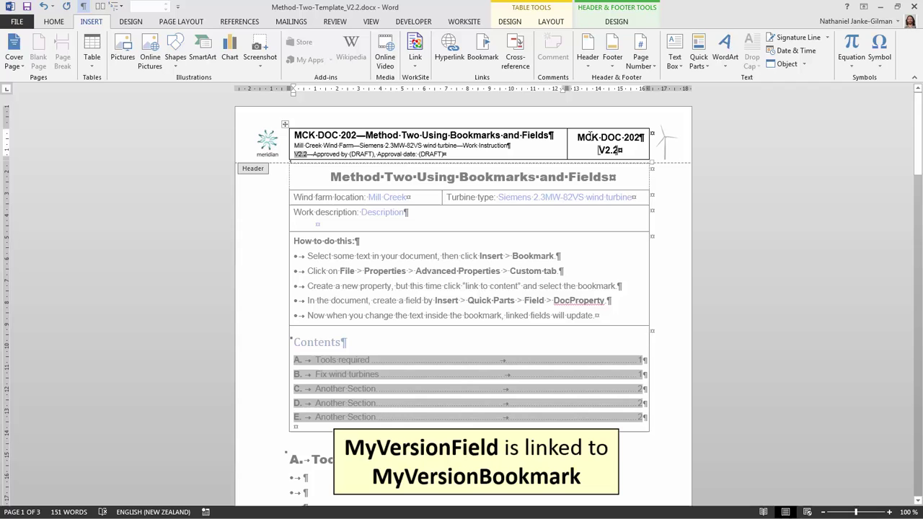
# Step: Change the bookmarked version number below MCK DOC 202 to V2.3, save the document and update the version field before "Approved by"
pyautogui.click(614, 150)
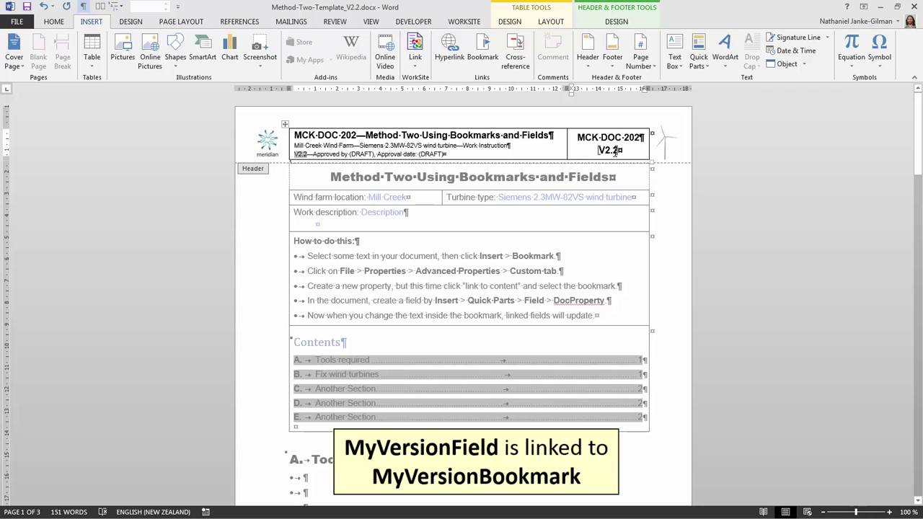
pyautogui.write('3')
pyautogui.click(475, 149)
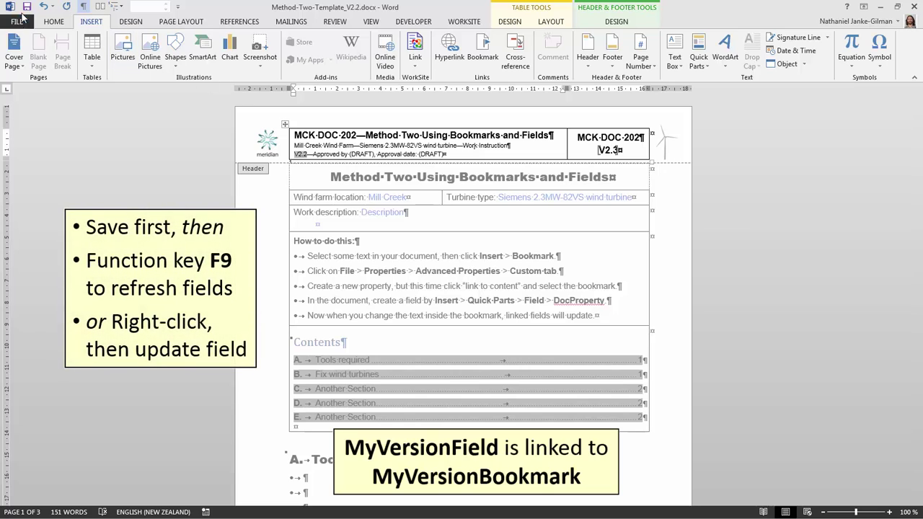
pyautogui.click(27, 7)
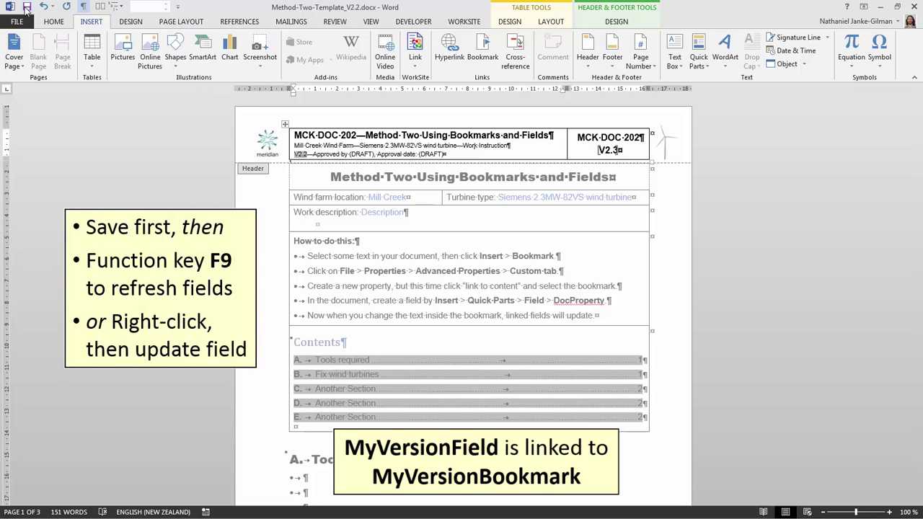
pyautogui.rightClick(299, 150)
pyautogui.click(352, 218)
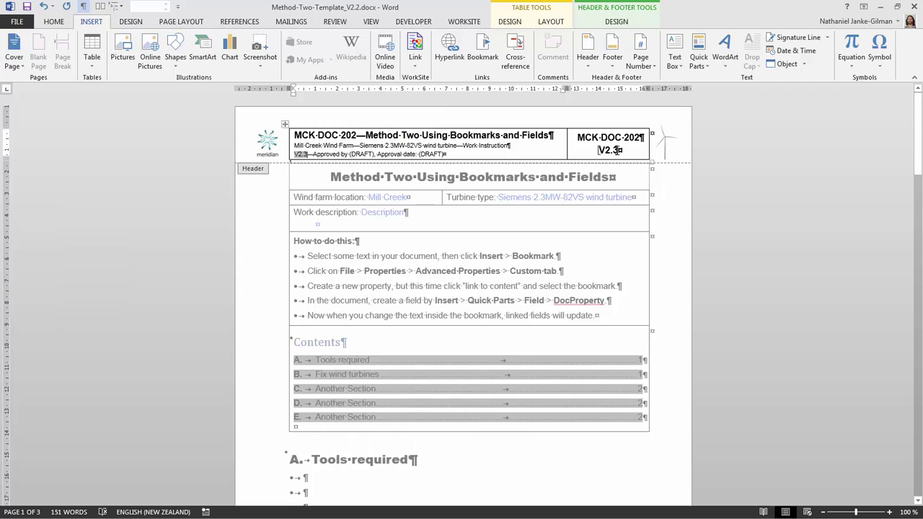
# Step: Change the last digit of the version number below MCK DOC 202 to 4 and update the version field before "Approved by"
pyautogui.click(618, 150)
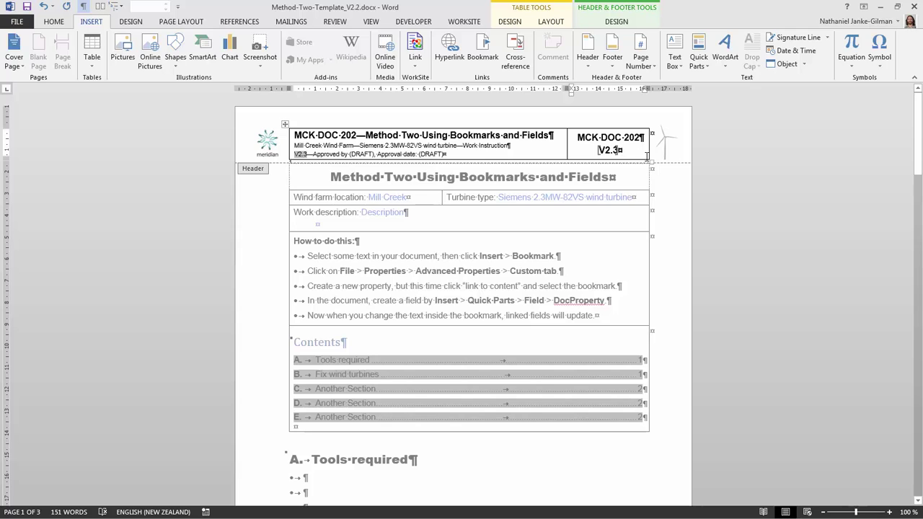
pyautogui.press('BackSpace')
pyautogui.write('4')
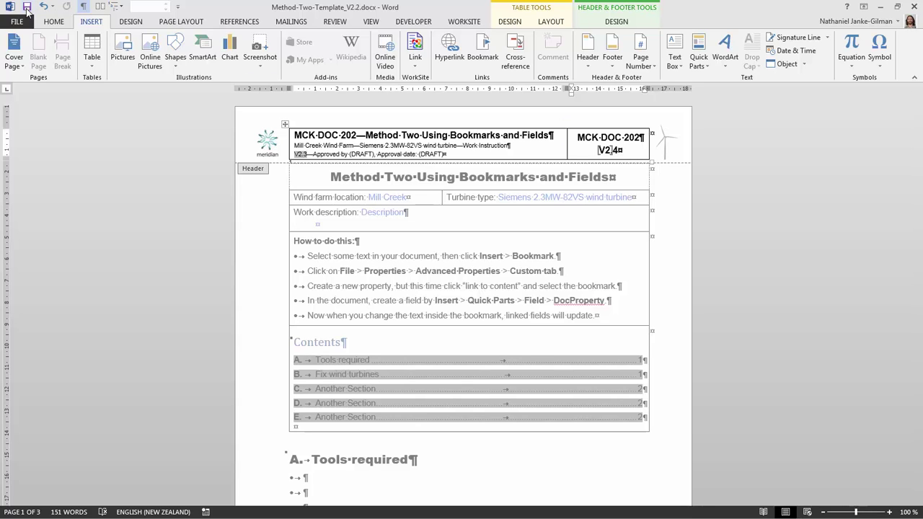
pyautogui.rightClick(300, 154)
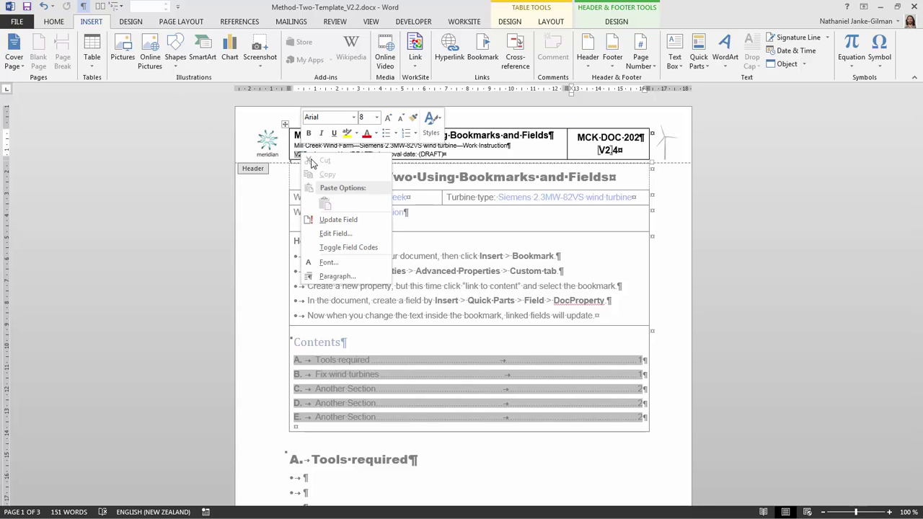
pyautogui.click(343, 219)
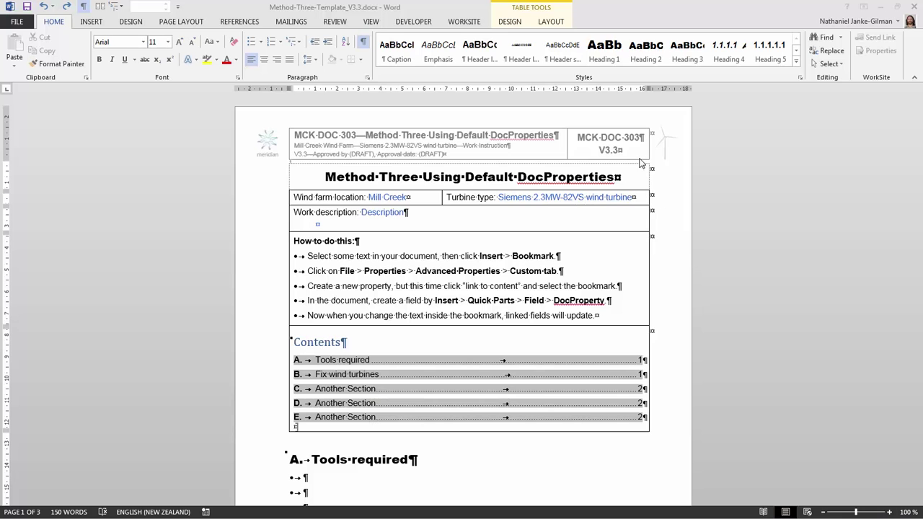
# Step: In the header of Method-Three-Template_V3.3, replace the version number below MCK DOC 303 with the Status document property and set it to V3.0
pyautogui.doubleClick(639, 146)
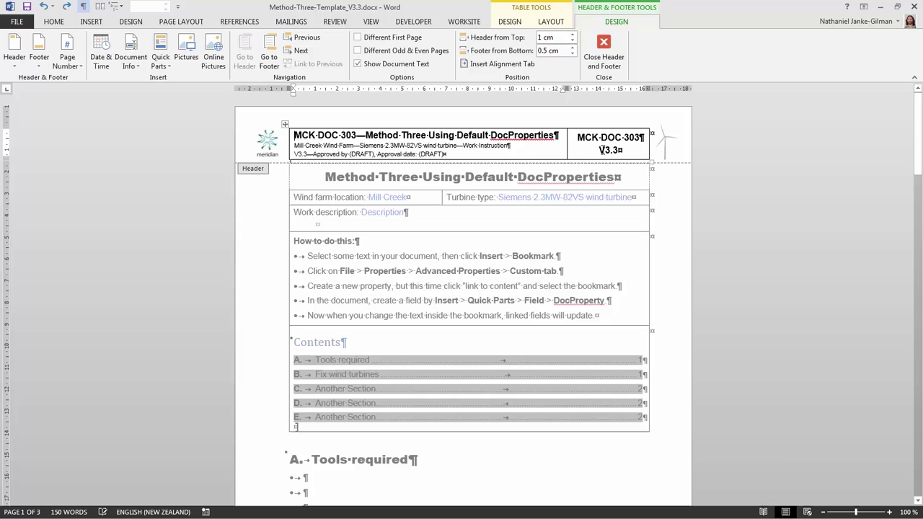
pyautogui.moveTo(598, 150); pyautogui.dragTo(622, 150)
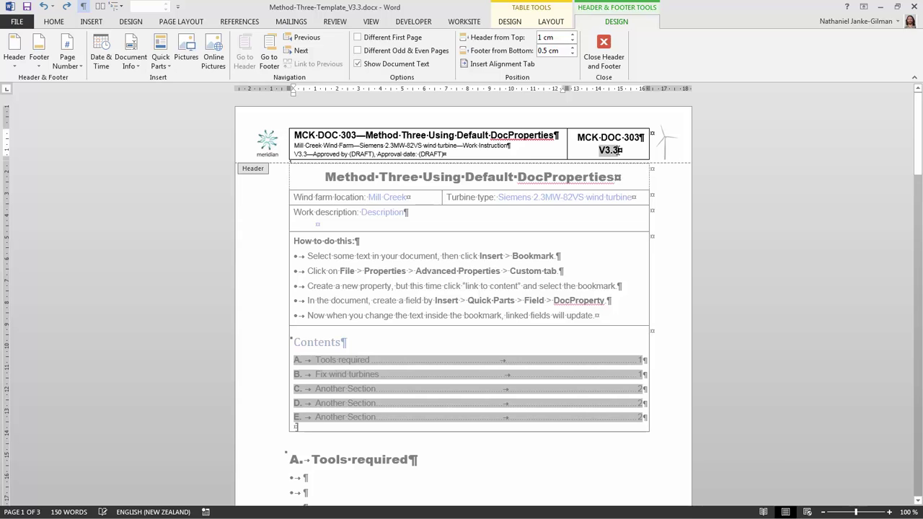
pyautogui.click(89, 21)
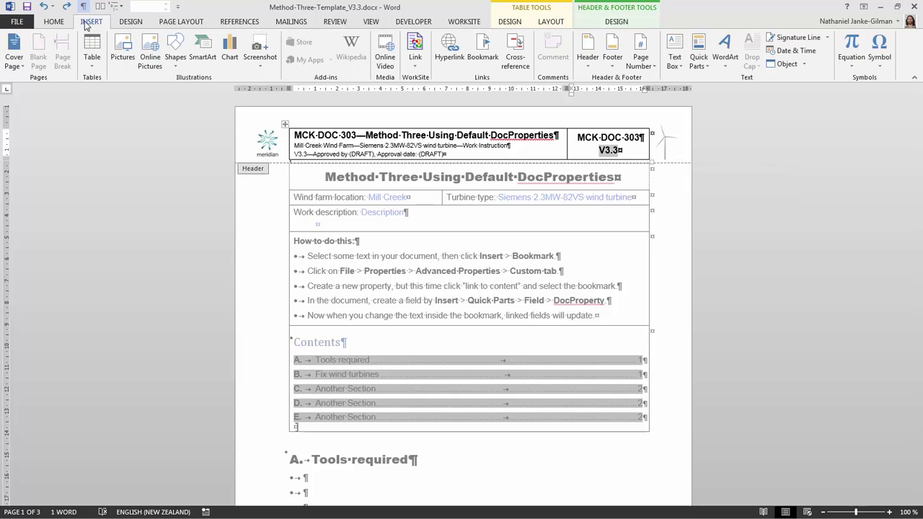
pyautogui.click(700, 59)
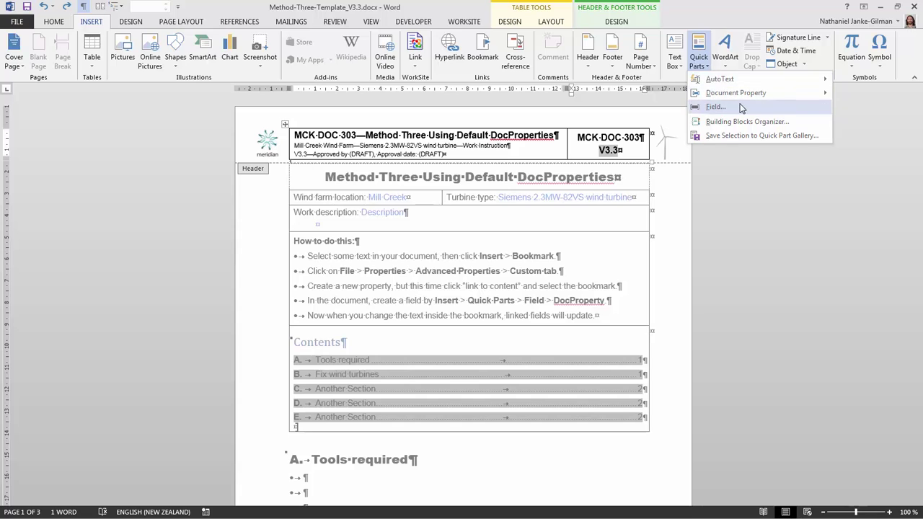
pyautogui.moveTo(813, 98)
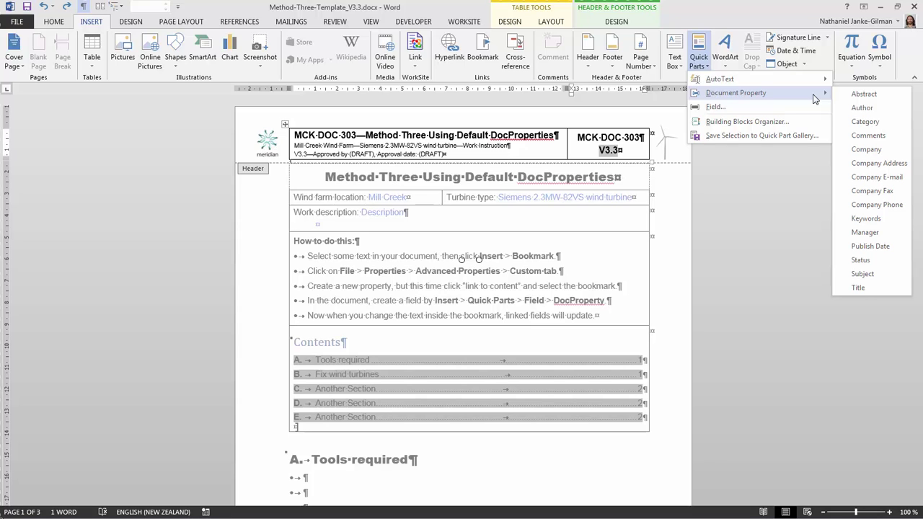
pyautogui.click(890, 258)
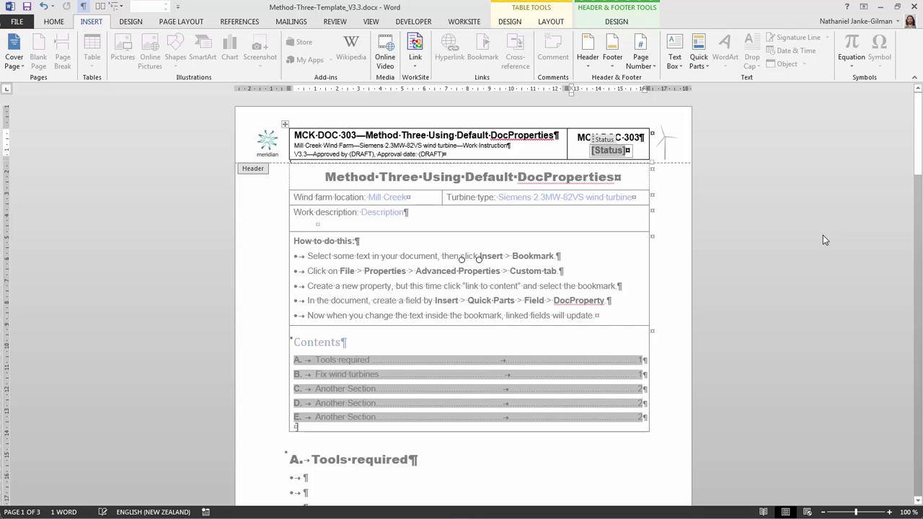
pyautogui.write('V3.0¤')
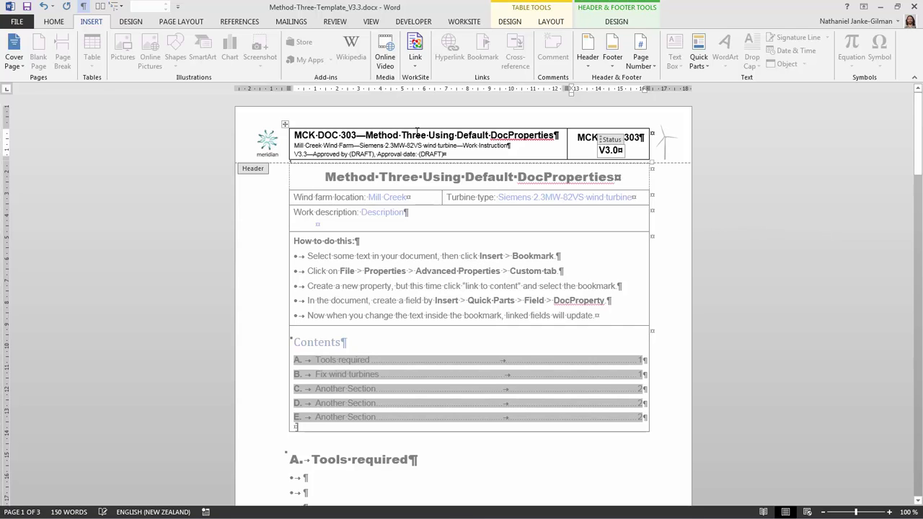
# Step: Replace the version number before "Approved by" in the header with the Status document property
pyautogui.doubleClick(300, 154)
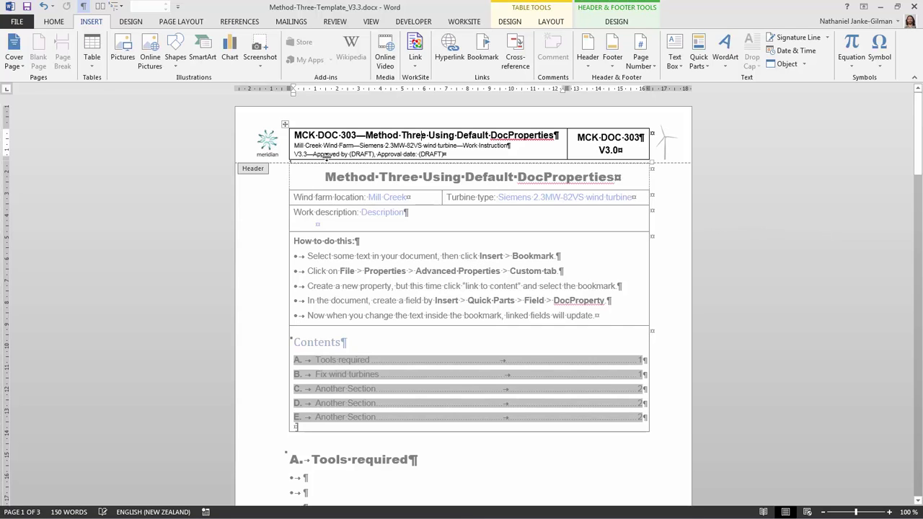
pyautogui.click(706, 60)
pyautogui.moveTo(750, 98)
pyautogui.click(862, 263)
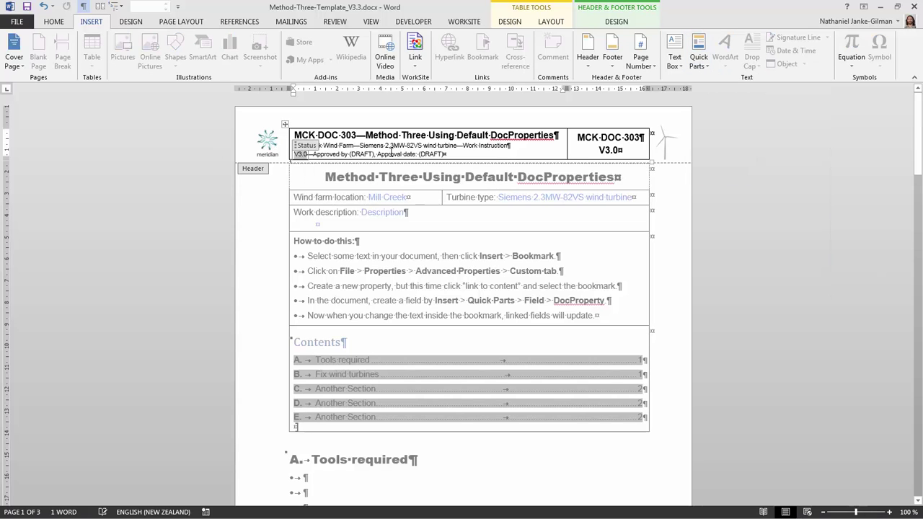
# Step: Change the Status value below MCK DOC 303 to V3.1, and edit the one before "Approved by" to V3.5b
pyautogui.click(613, 151)
pyautogui.doubleClick(613, 151)
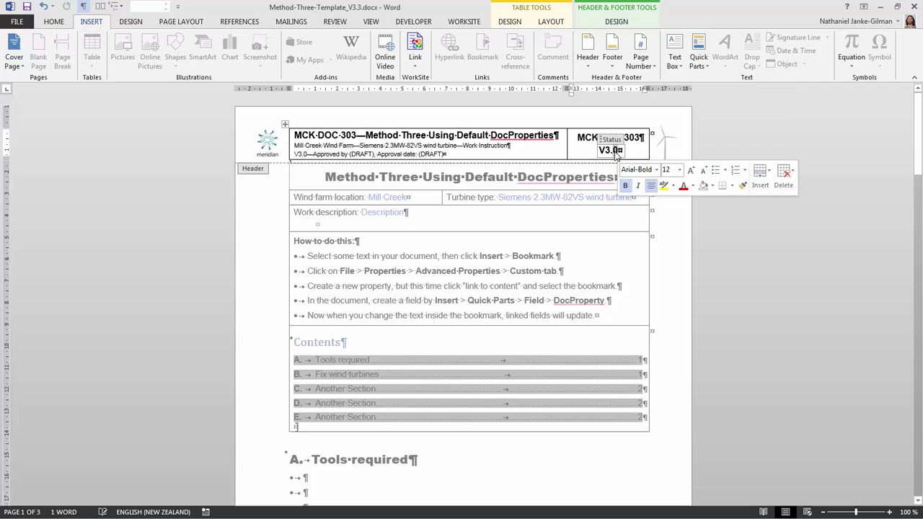
pyautogui.write('V3.1')
pyautogui.click(306, 154)
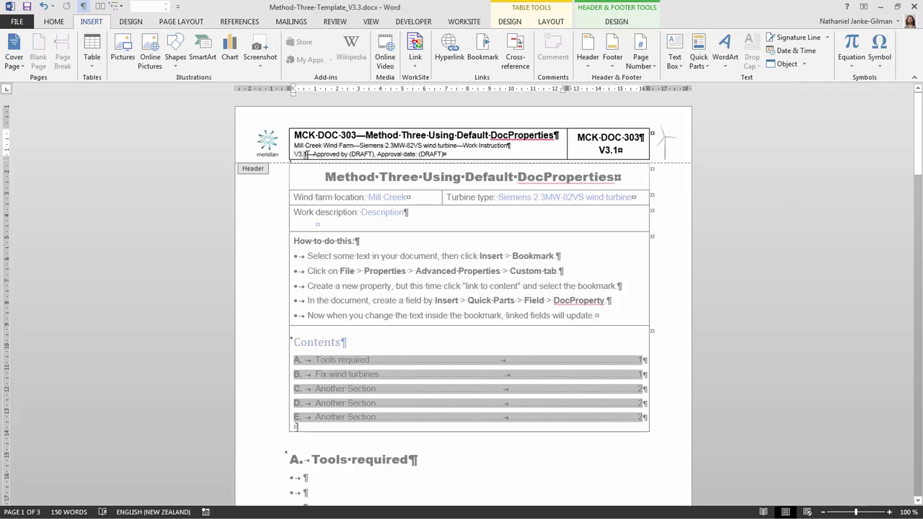
pyautogui.press('BackSpace')
pyautogui.write('5b')
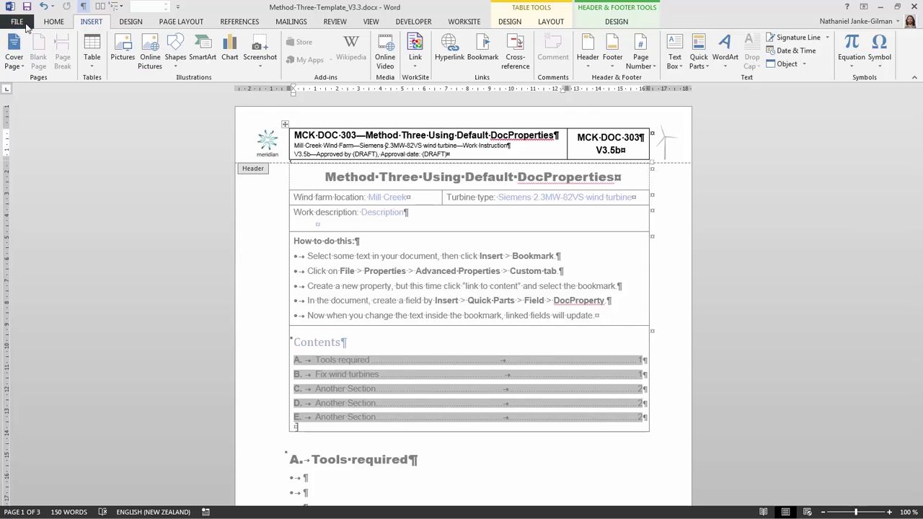
# Step: Expand the file information to all properties and display the Document Panel above the document
pyautogui.click(17, 22)
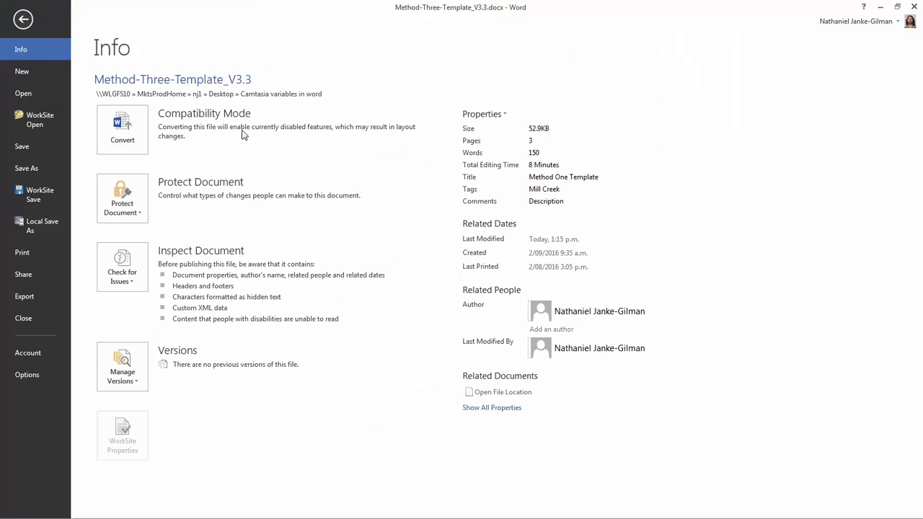
pyautogui.click(514, 408)
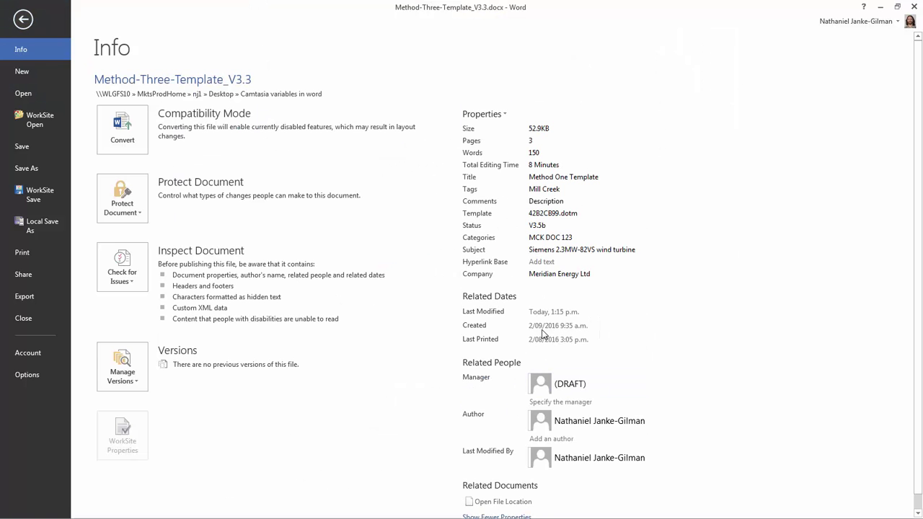
pyautogui.click(540, 227)
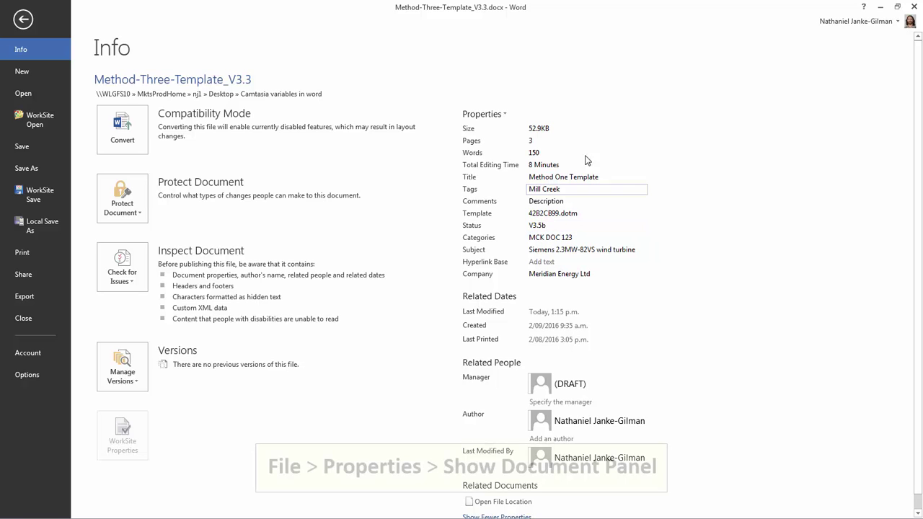
pyautogui.click(504, 115)
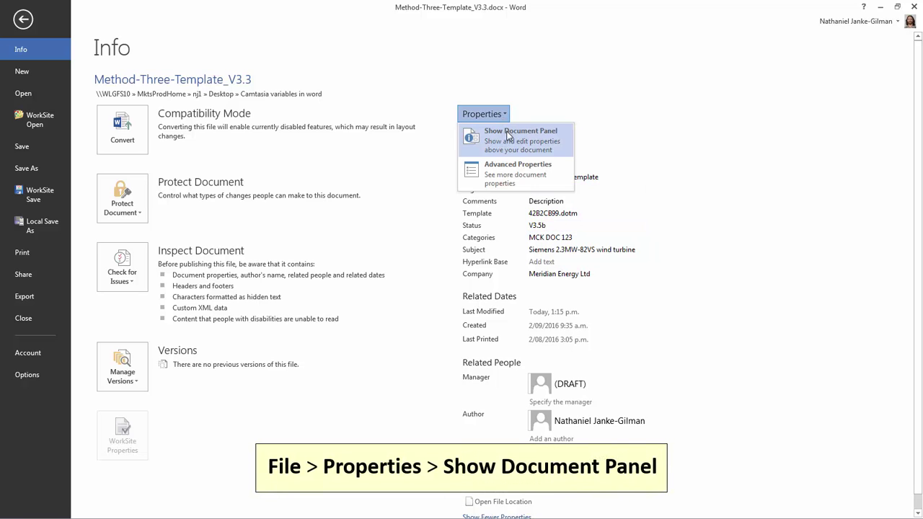
pyautogui.click(509, 142)
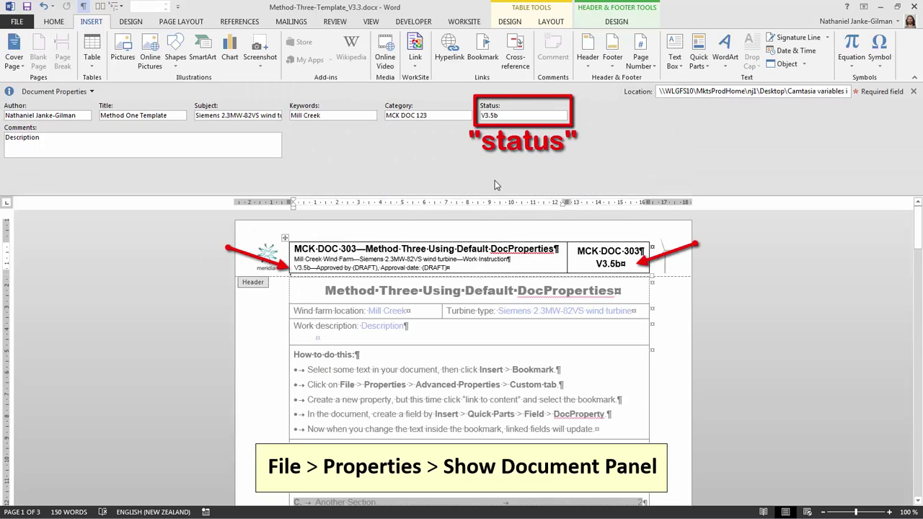
# Step: Set the Status property to V3.6 in the Document Panel
pyautogui.click(511, 115)
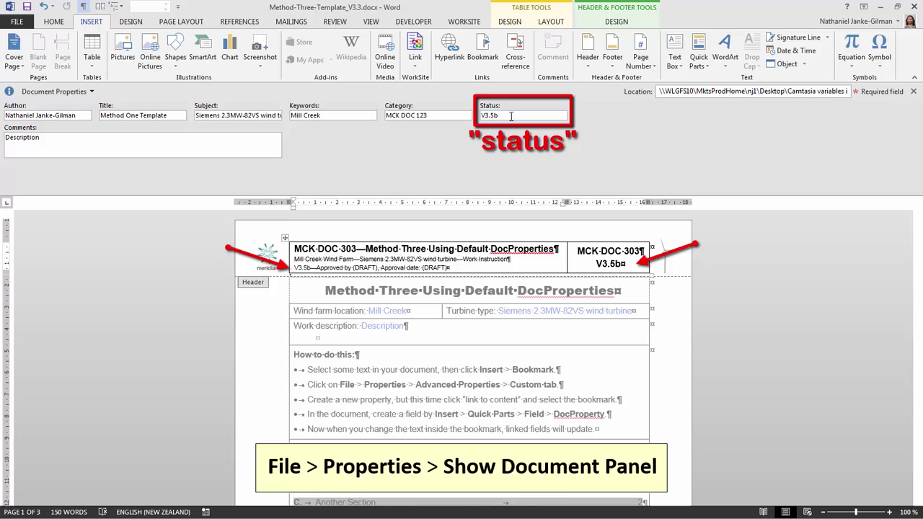
pyautogui.press('BackSpace')
pyautogui.press('BackSpace')
pyautogui.write('6')
pyautogui.click(447, 119)
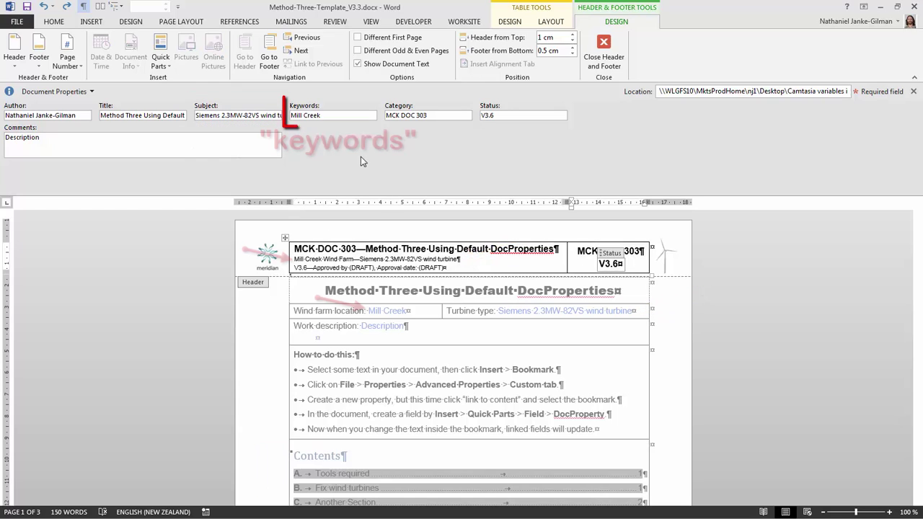
# Step: Set the Keywords property to West Wind and the Category to WWD DOC 303 in the Document Panel
pyautogui.tripleClick(338, 117)
pyautogui.write('West Wind')
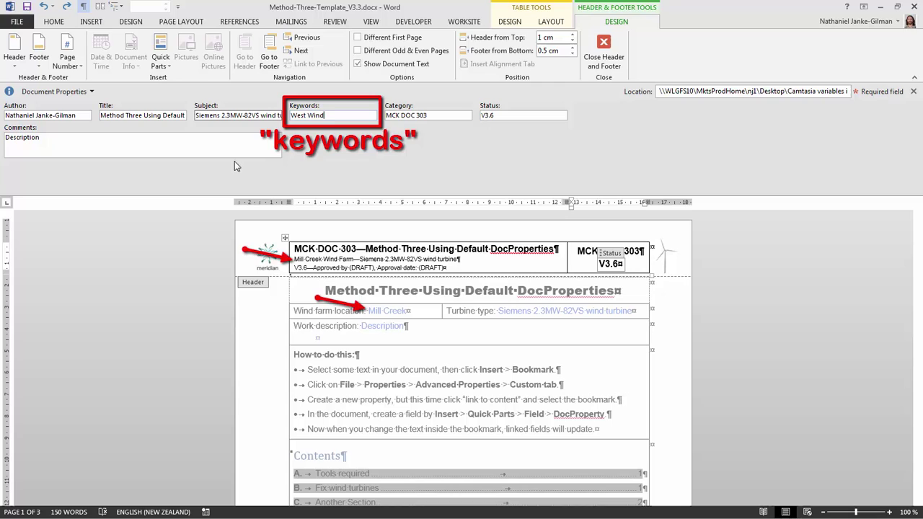
pyautogui.doubleClick(393, 116)
pyautogui.write('WWD')
pyautogui.press('Tab')
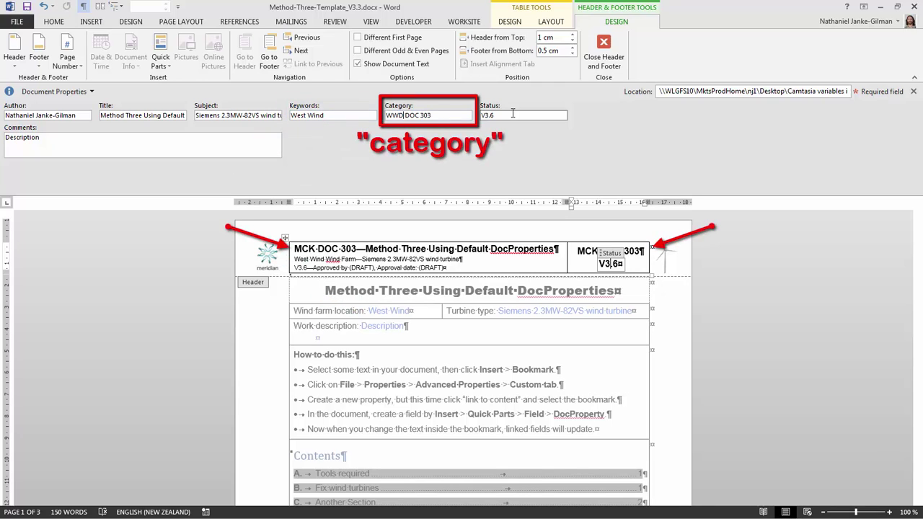
pyautogui.click(325, 248)
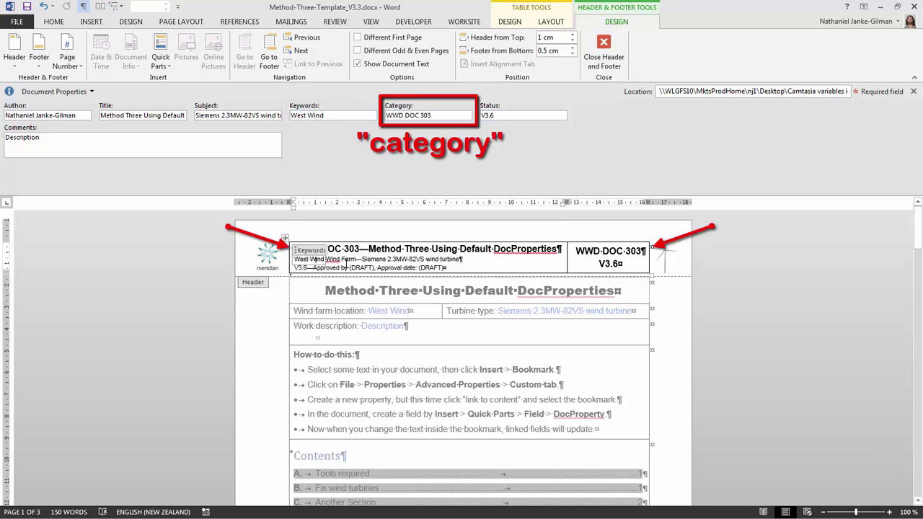
# Step: Replace "Three" with "Four" in the Title property in the header
pyautogui.doubleClick(417, 248)
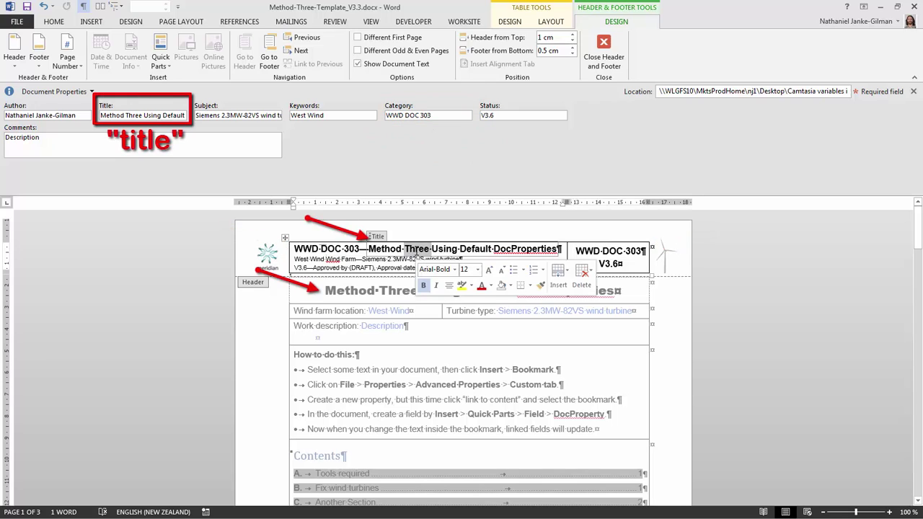
pyautogui.write('Four')
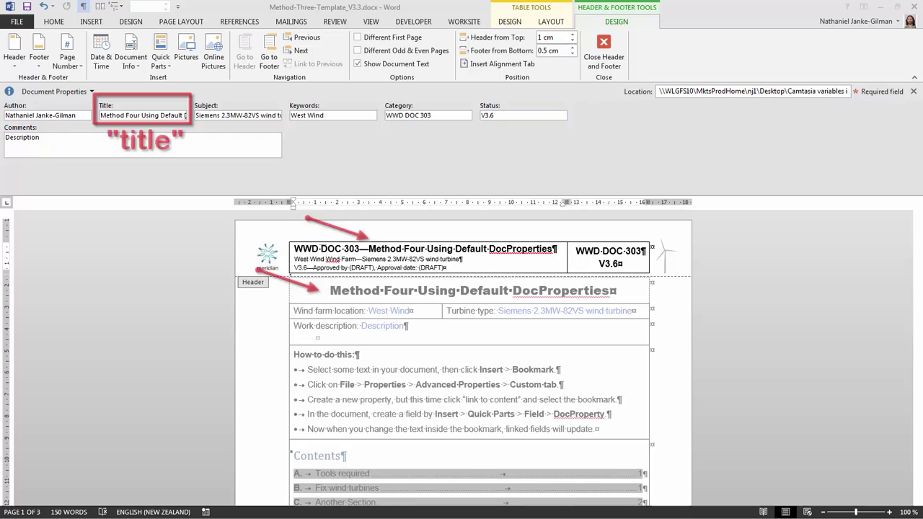
# Step: In the Camtasia variables in word folder window, set the details pane size to Large and open the categories of Method-Three-Template_V3.3.docx for editing
pyautogui.moveTo(912, 165)
pyautogui.mouseDown()
pyautogui.moveTo(585, 164)
pyautogui.moveTo(469, 123)
pyautogui.mouseUp()
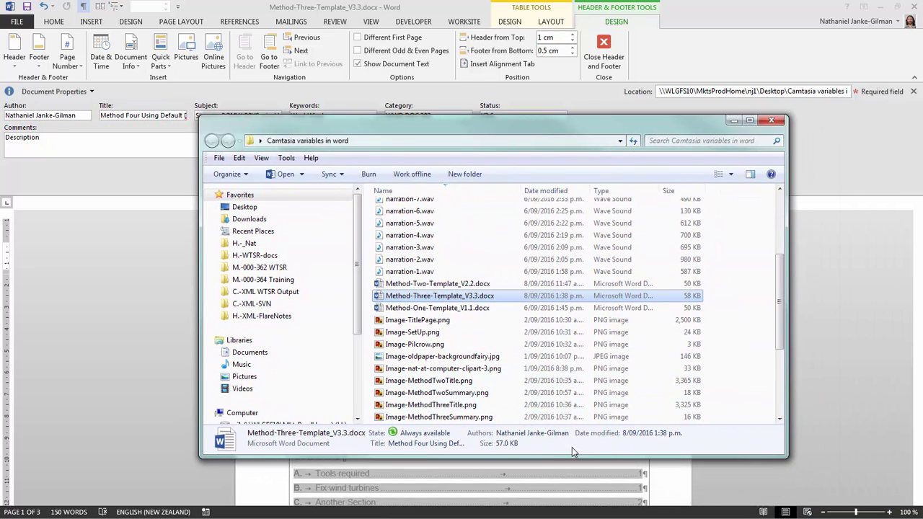
pyautogui.rightClick(637, 442)
pyautogui.moveTo(656, 454)
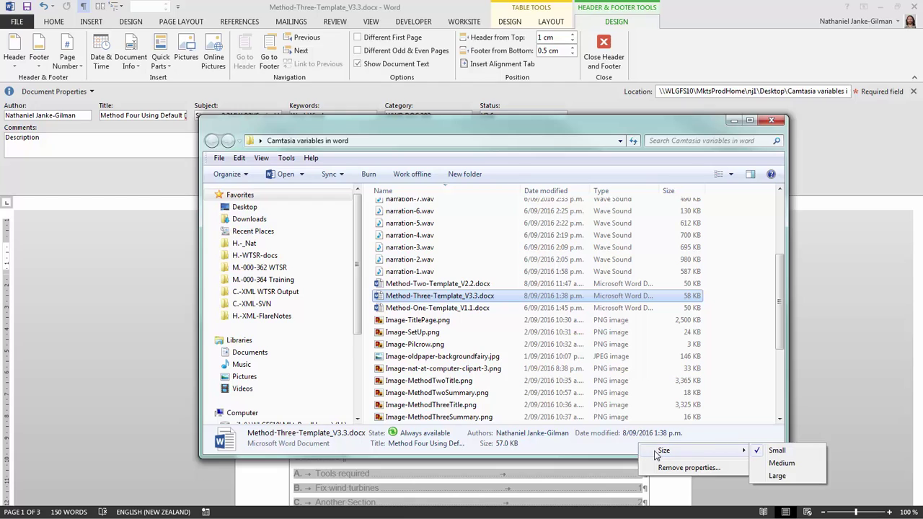
pyautogui.click(789, 478)
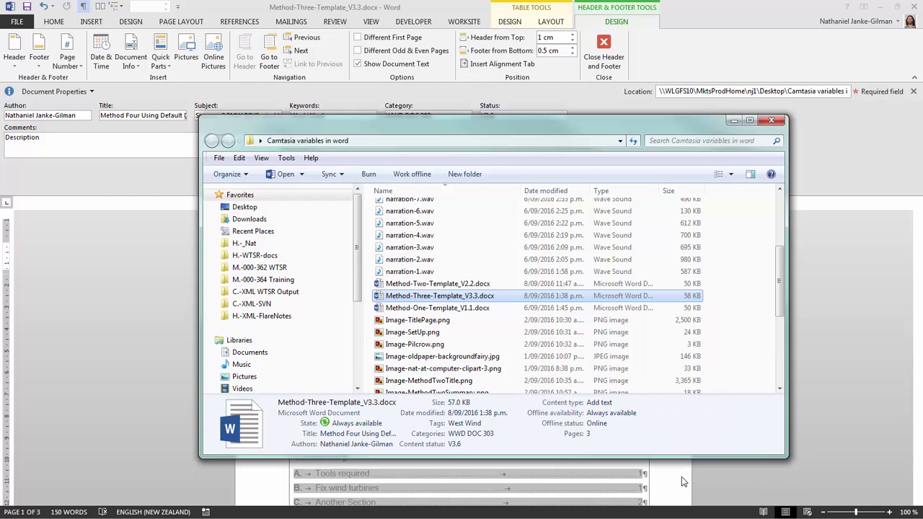
pyautogui.click(459, 433)
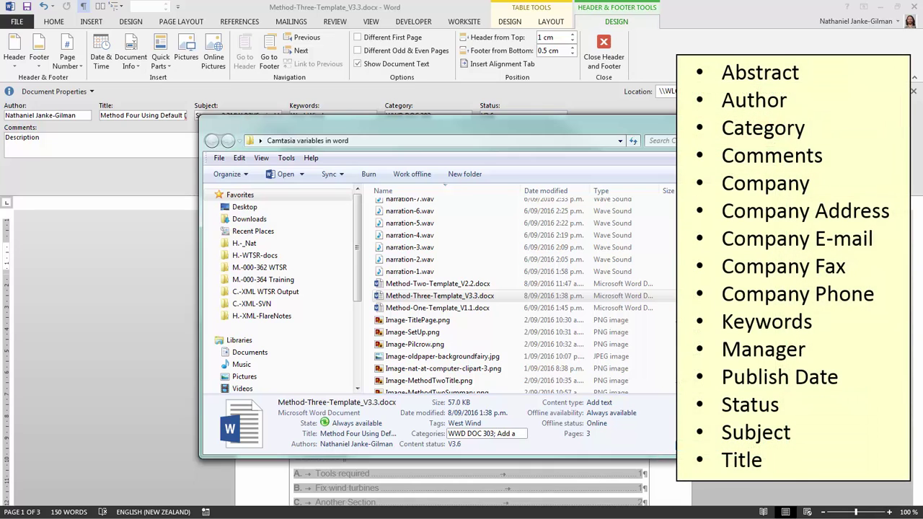
pyautogui.press('Return')
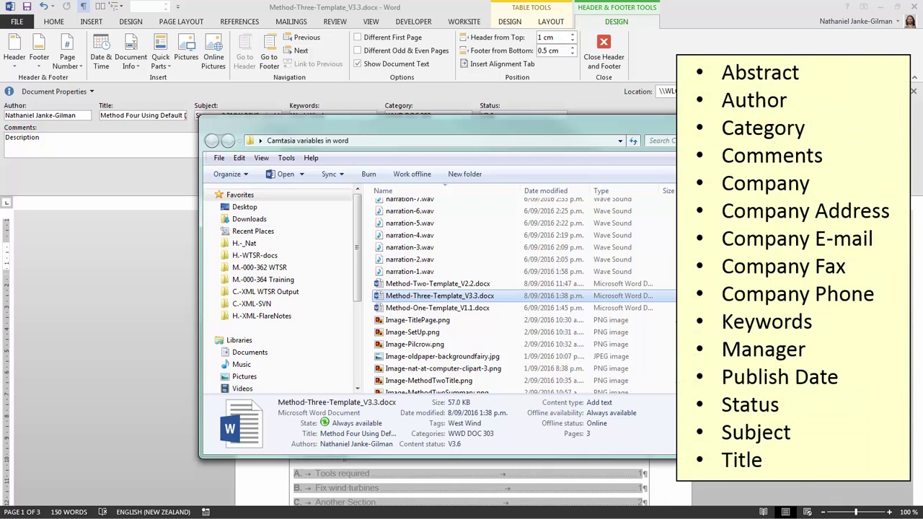